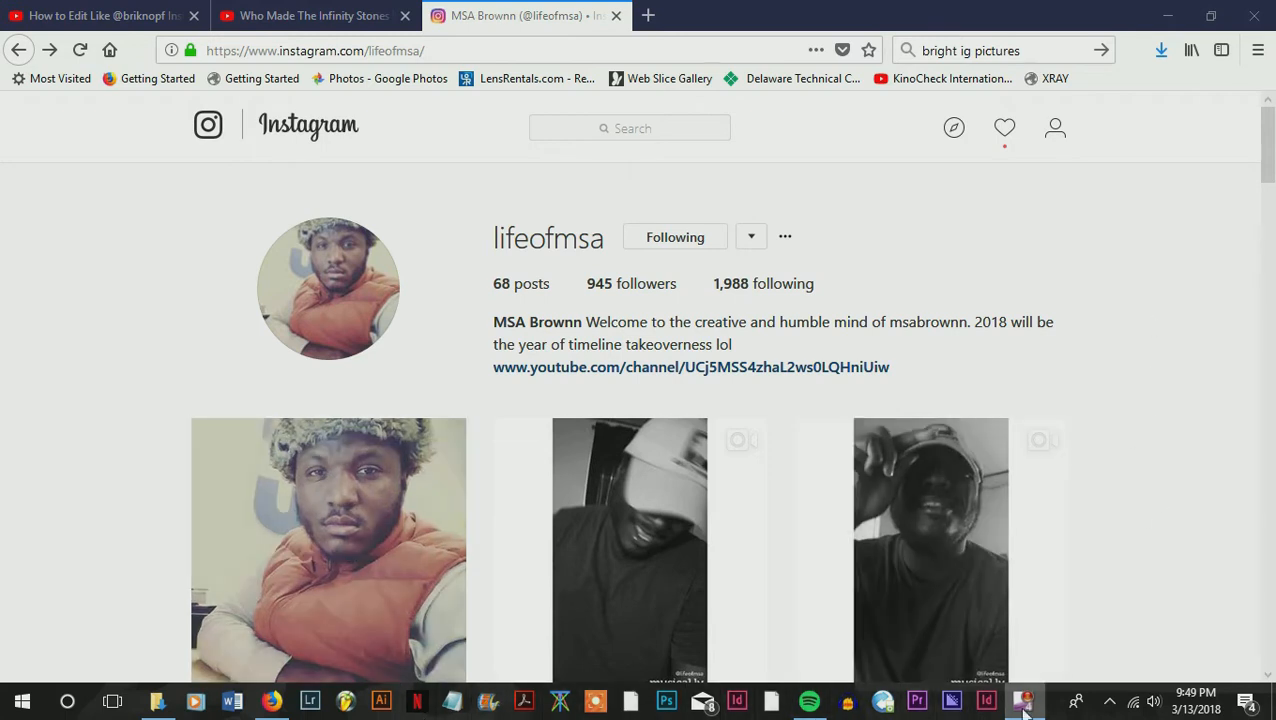
# Switch to Lightroom and import only IMG_2654.jpg, IMG_2662.JPG and IMG_2671.JPG from the ME folder.
pyautogui.click(310, 702)
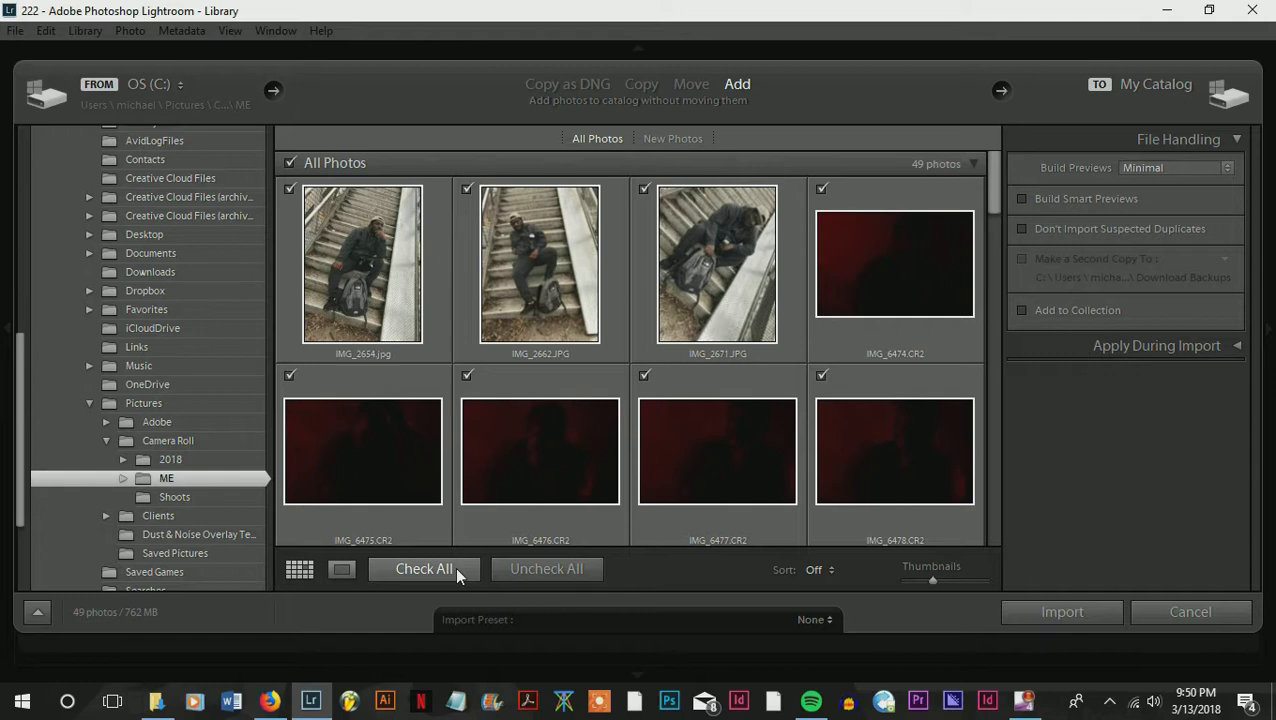
pyautogui.click(523, 571)
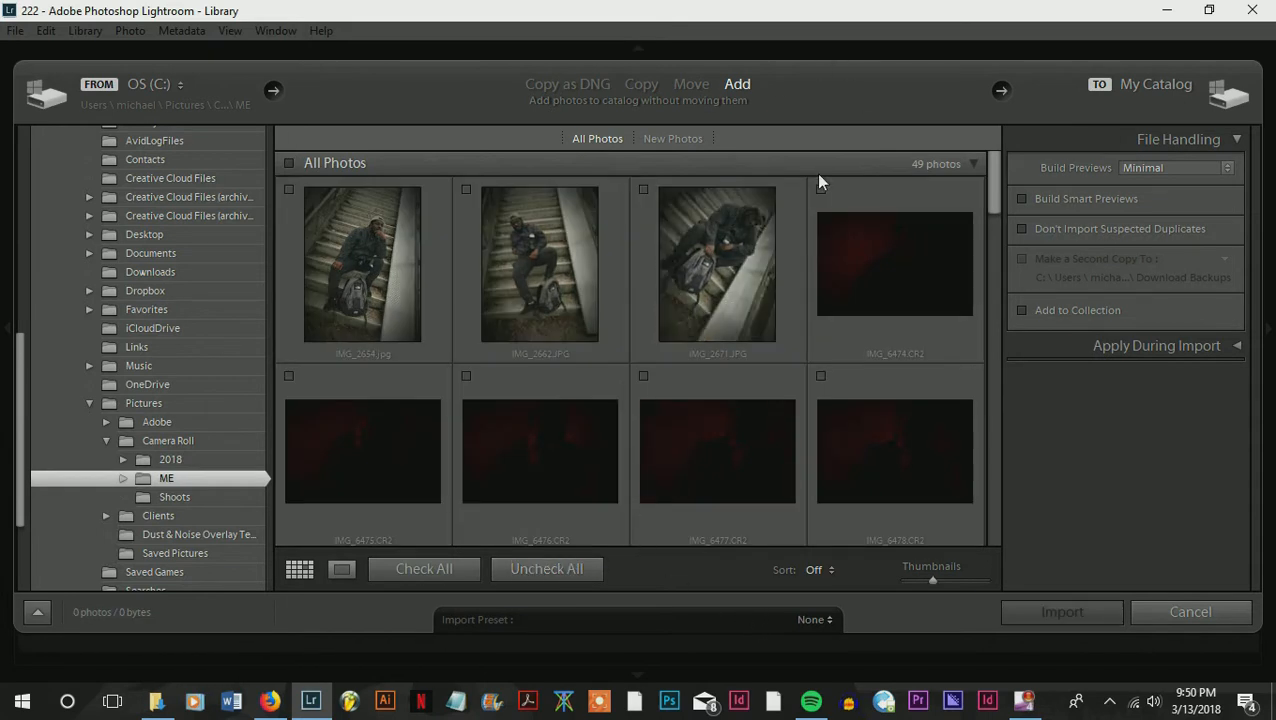
pyautogui.click(642, 190)
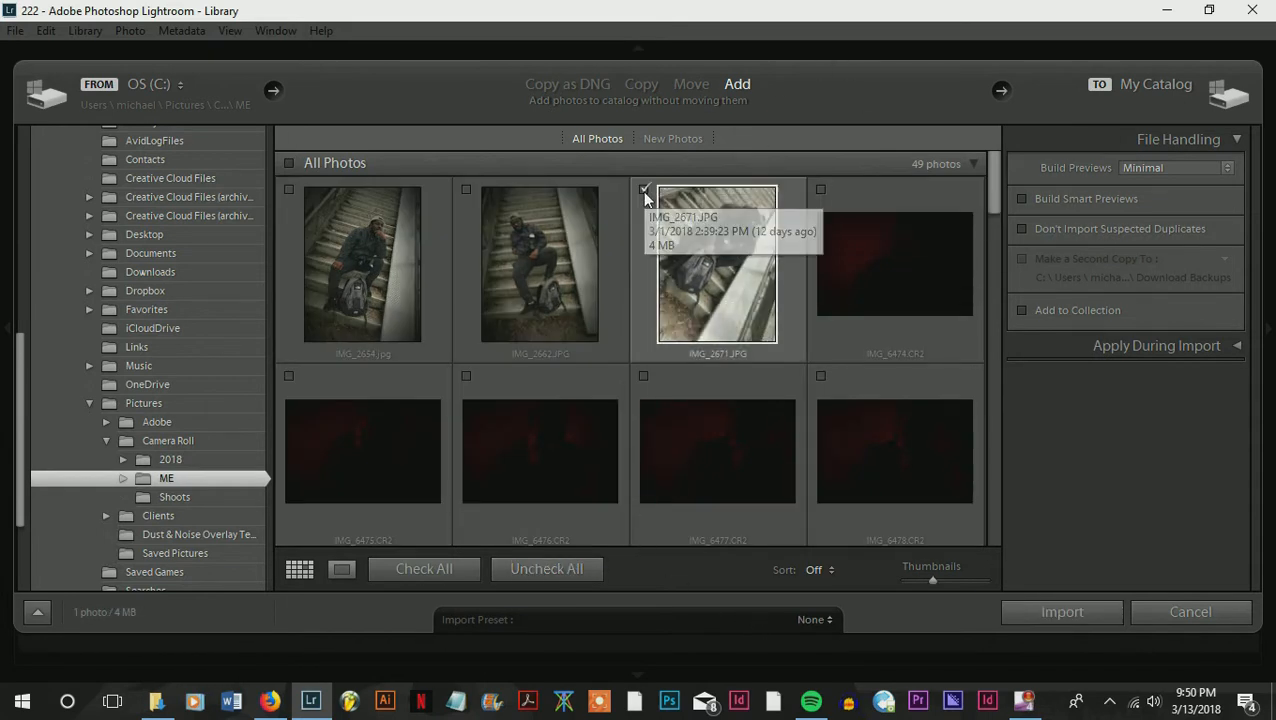
pyautogui.click(466, 190)
pyautogui.click(289, 190)
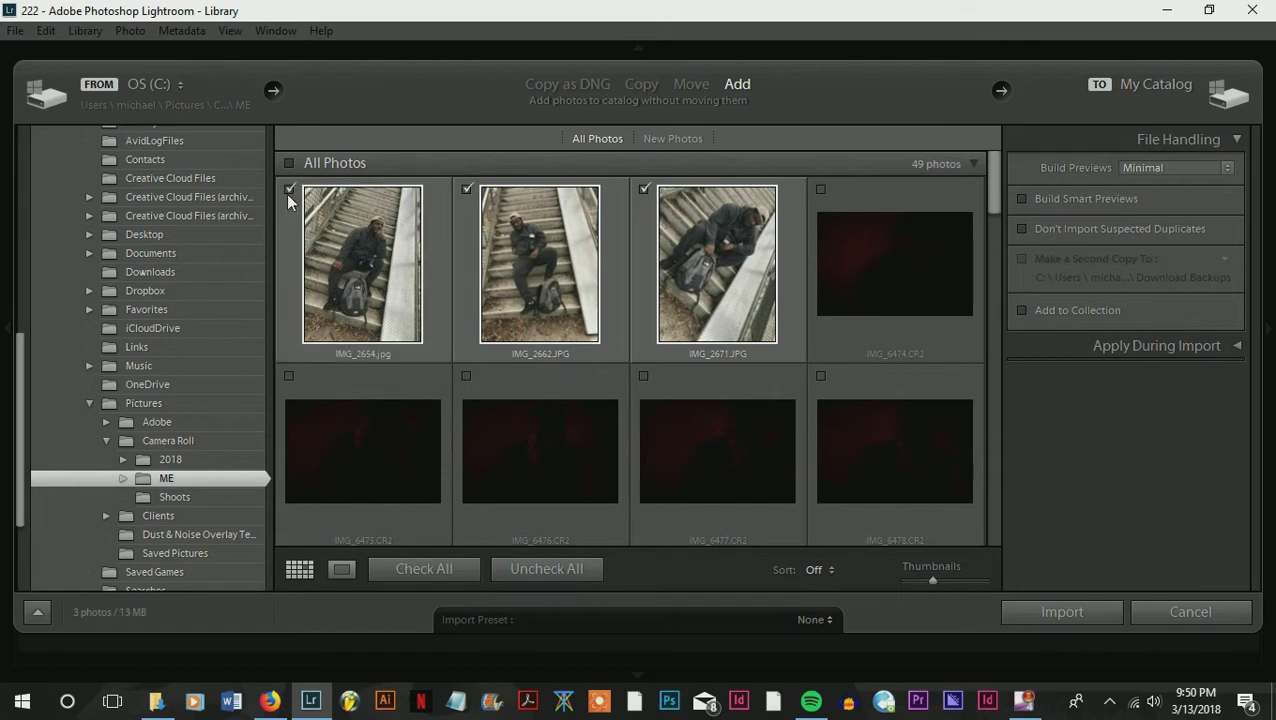
pyautogui.click(1066, 612)
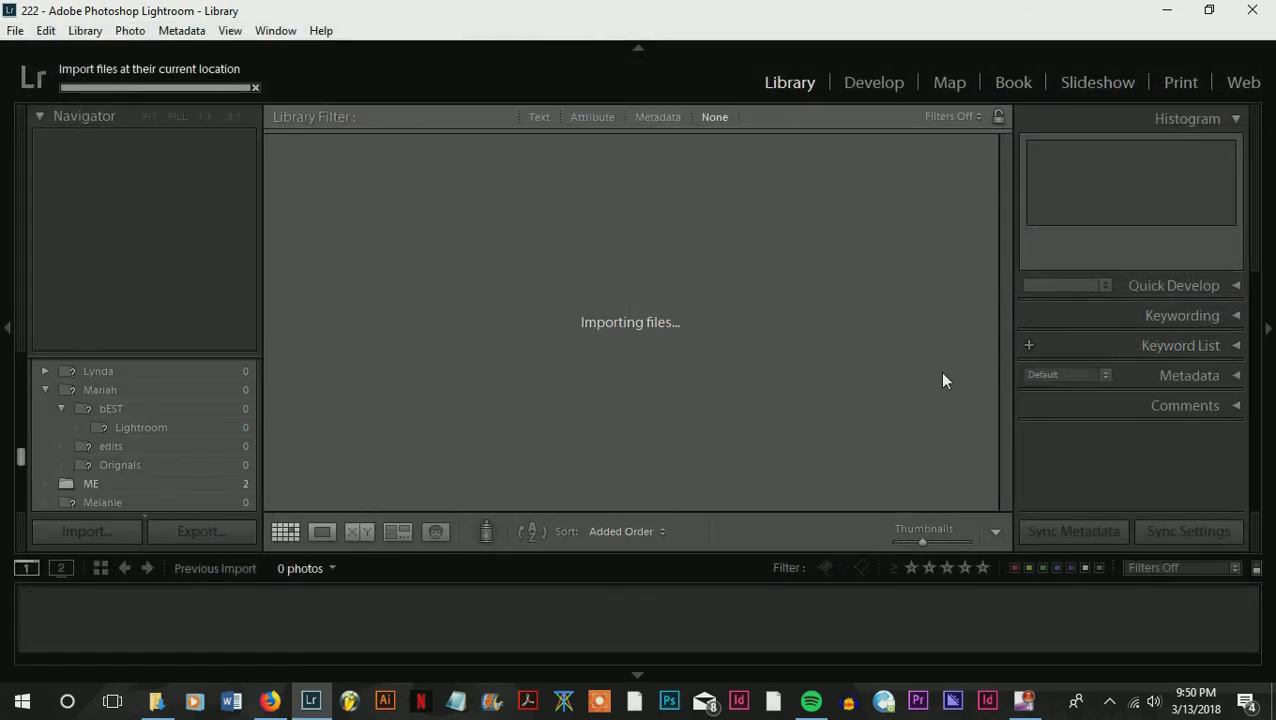
# Enter the Develop module, look through the three imported photos, and select IMG_2654.jpg for editing.
pyautogui.click(873, 86)
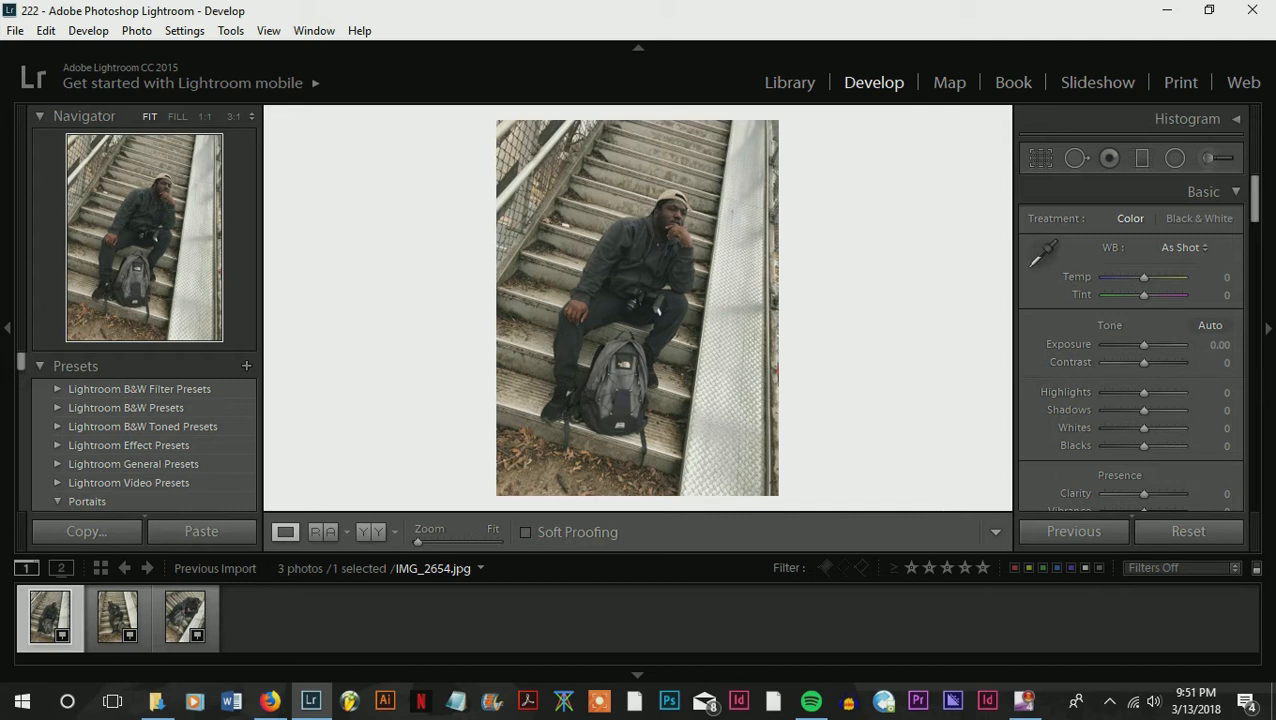
pyautogui.click(200, 620)
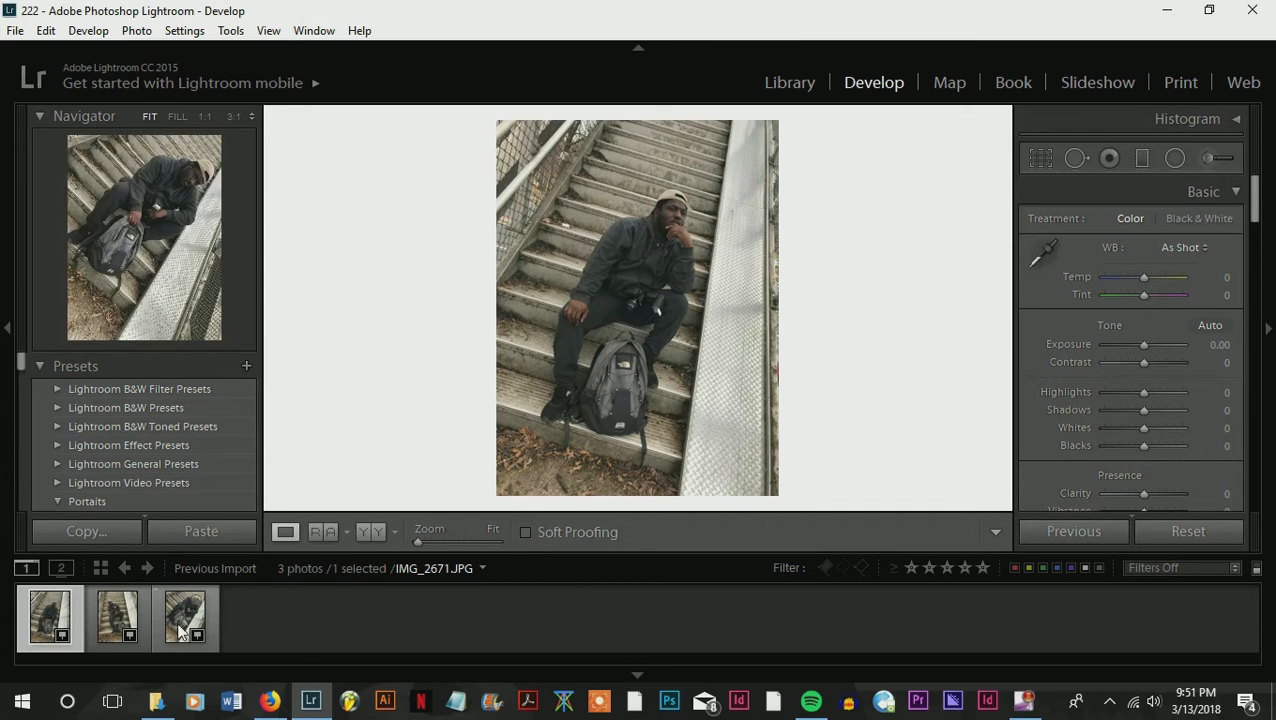
pyautogui.click(117, 618)
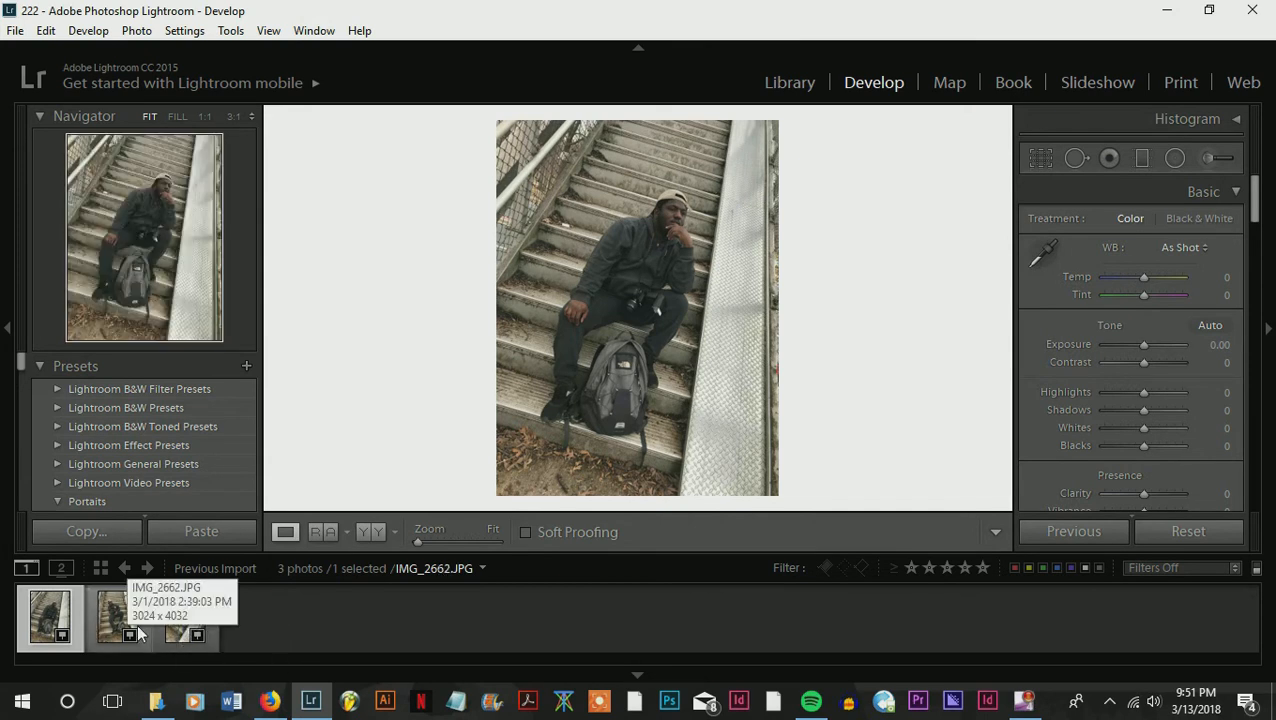
pyautogui.click(143, 620)
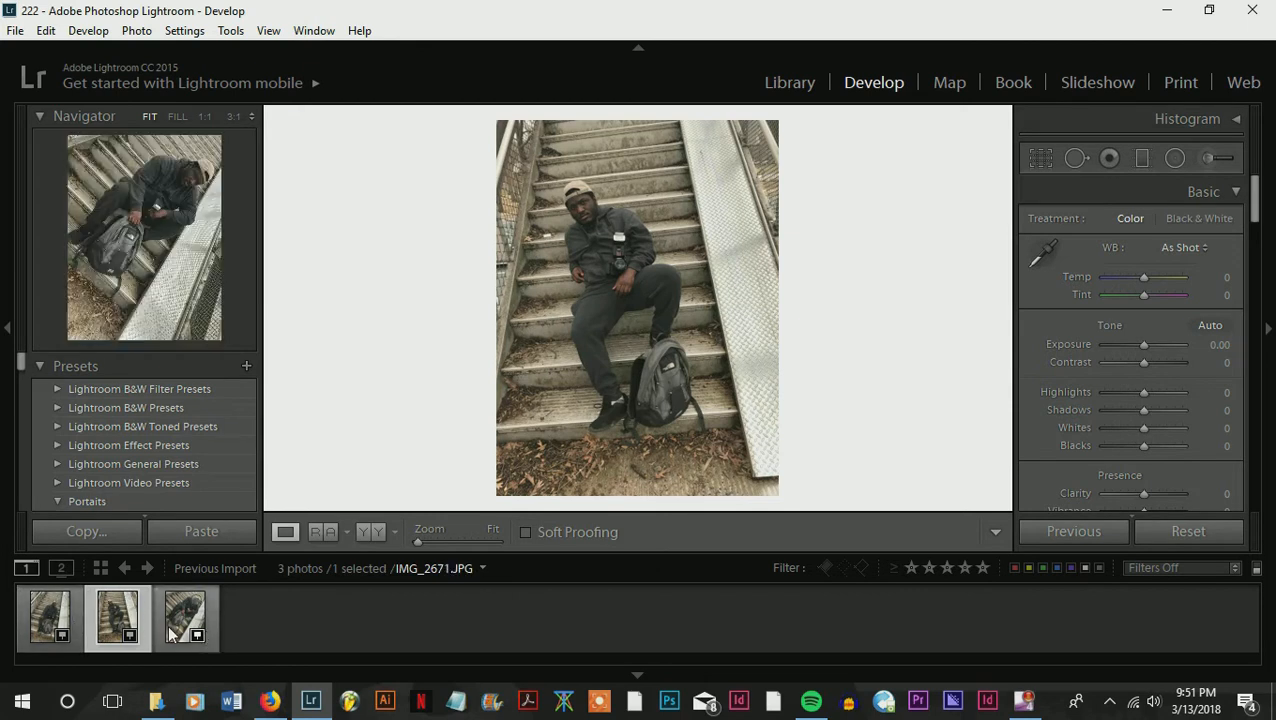
pyautogui.click(68, 605)
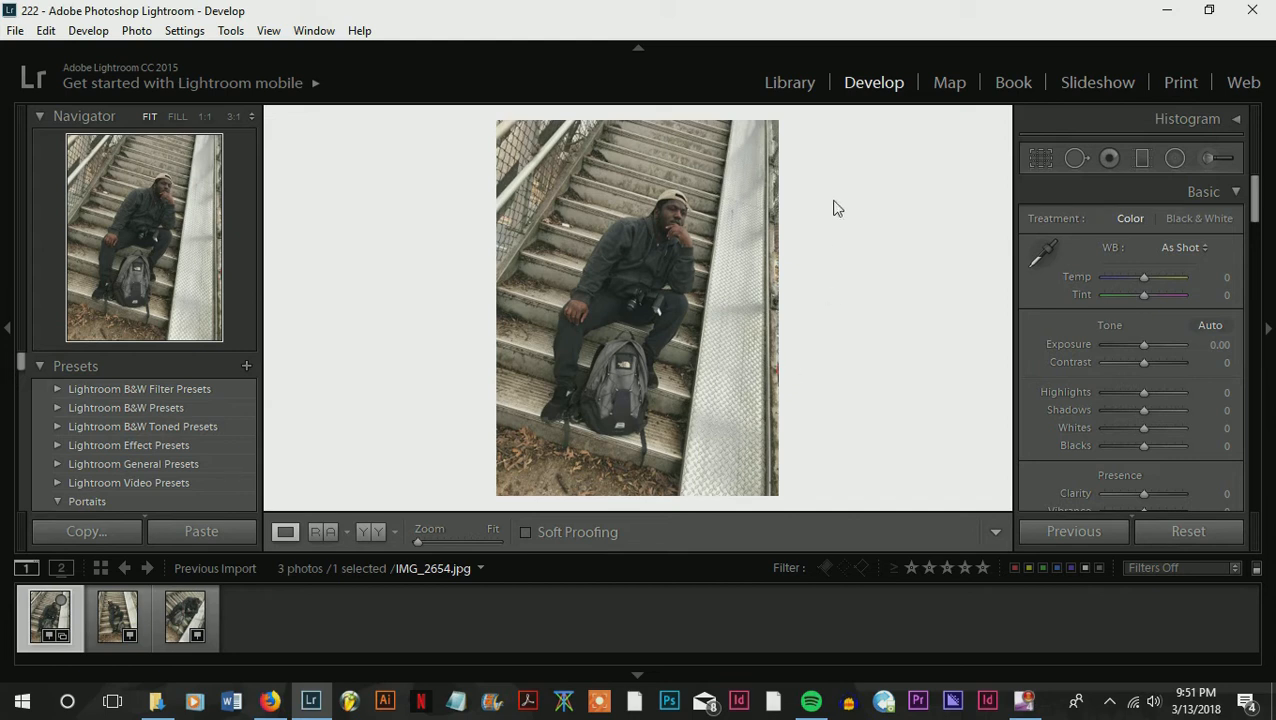
# Set Temp to +10, Exposure to +0.83, Contrast to +7 and Highlights to -86.
pyautogui.click(1037, 245)
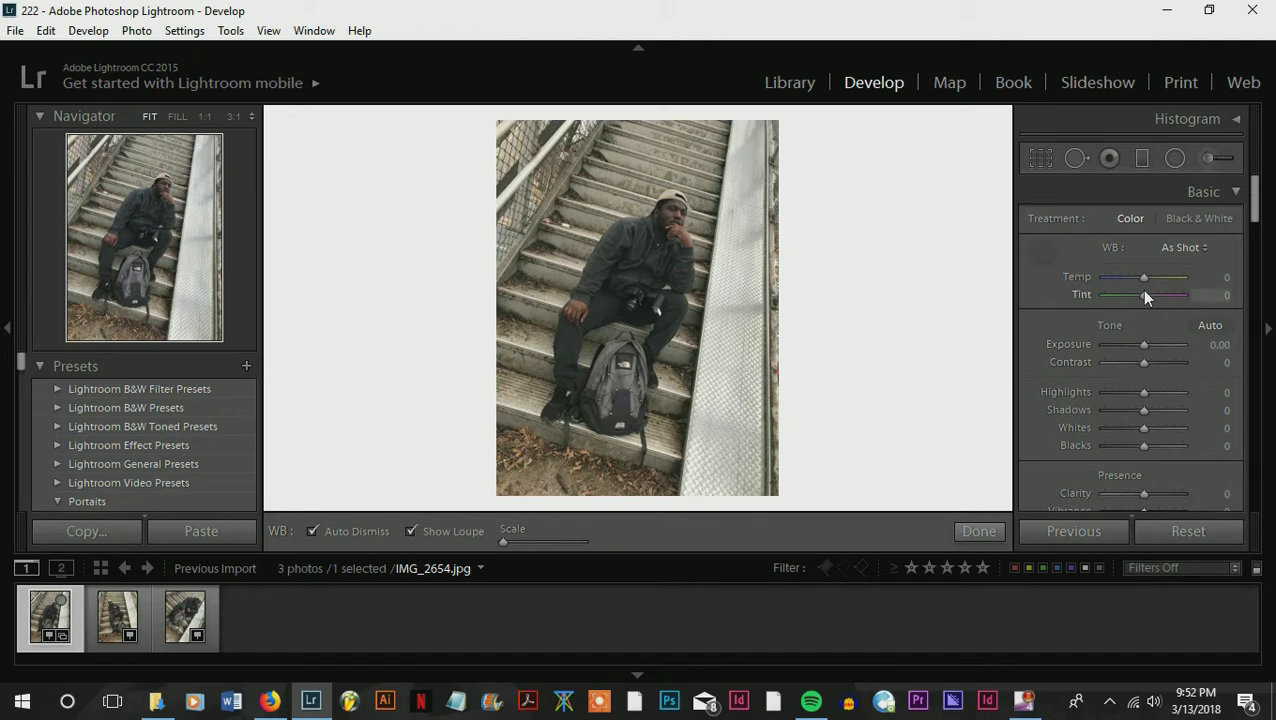
pyautogui.moveTo(1146, 280); pyautogui.dragTo(1150, 281)
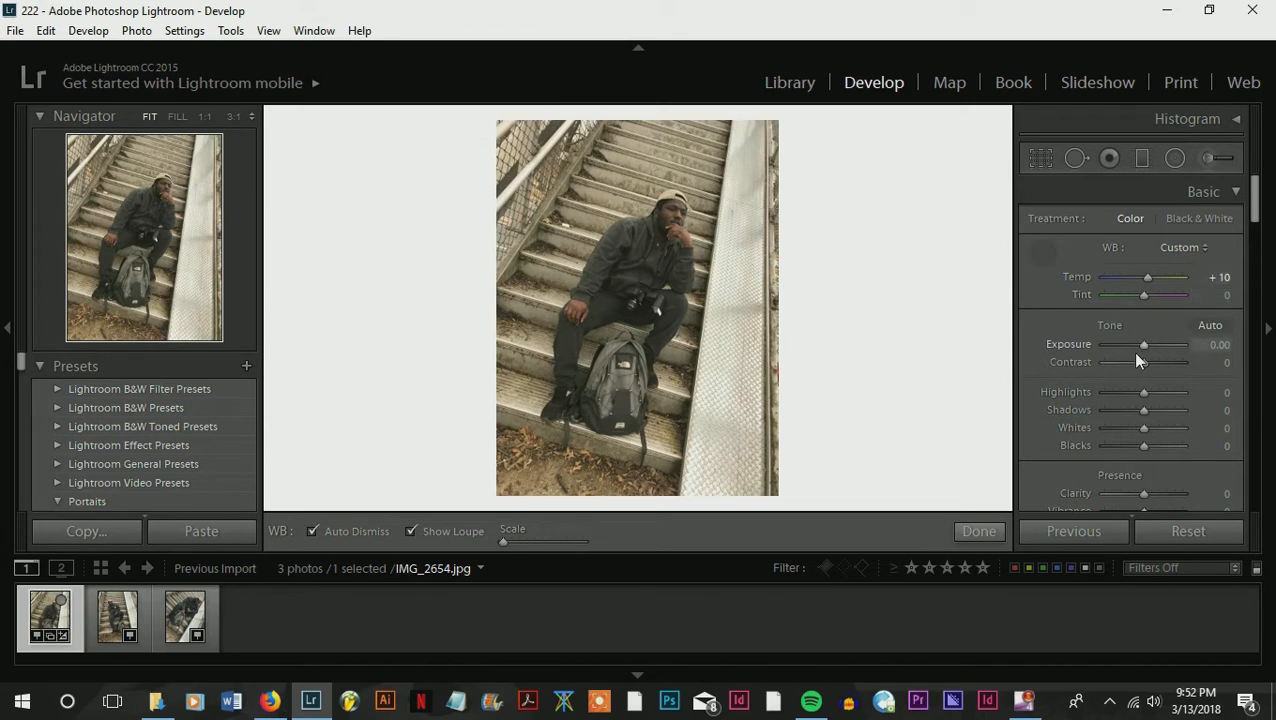
pyautogui.moveTo(1144, 346); pyautogui.dragTo(1150, 347)
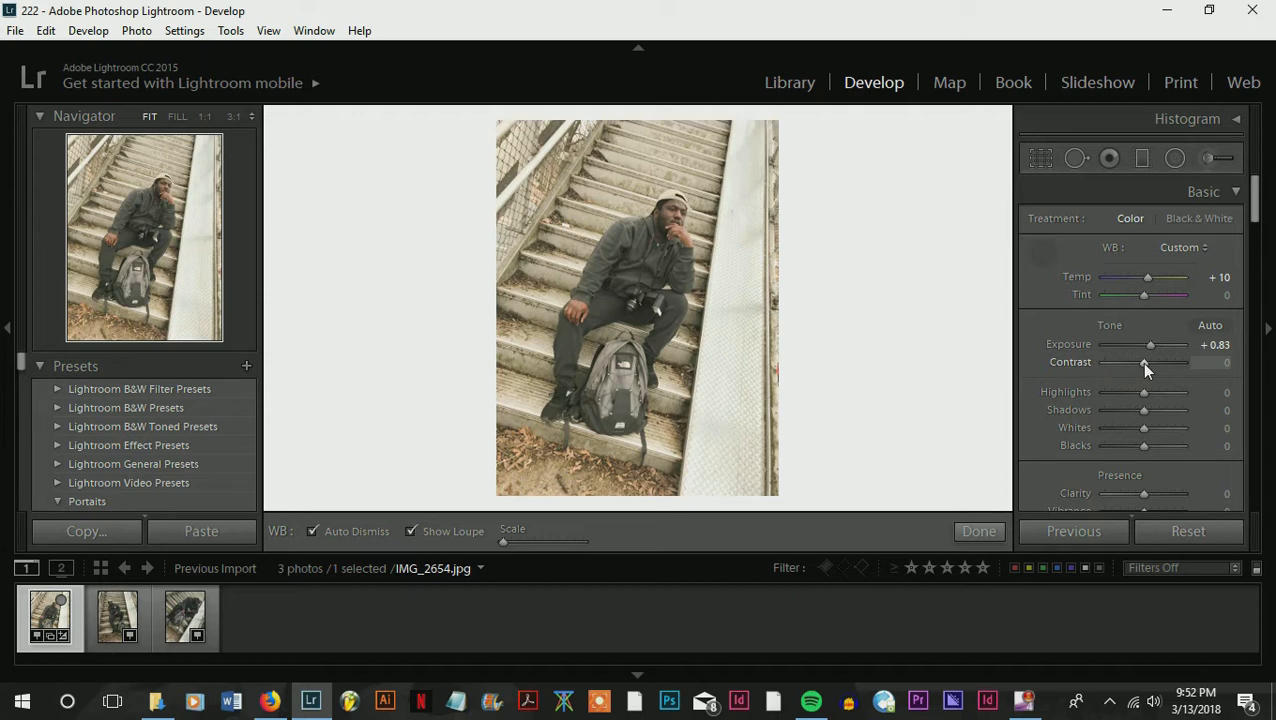
pyautogui.moveTo(1144, 364); pyautogui.dragTo(1105, 397)
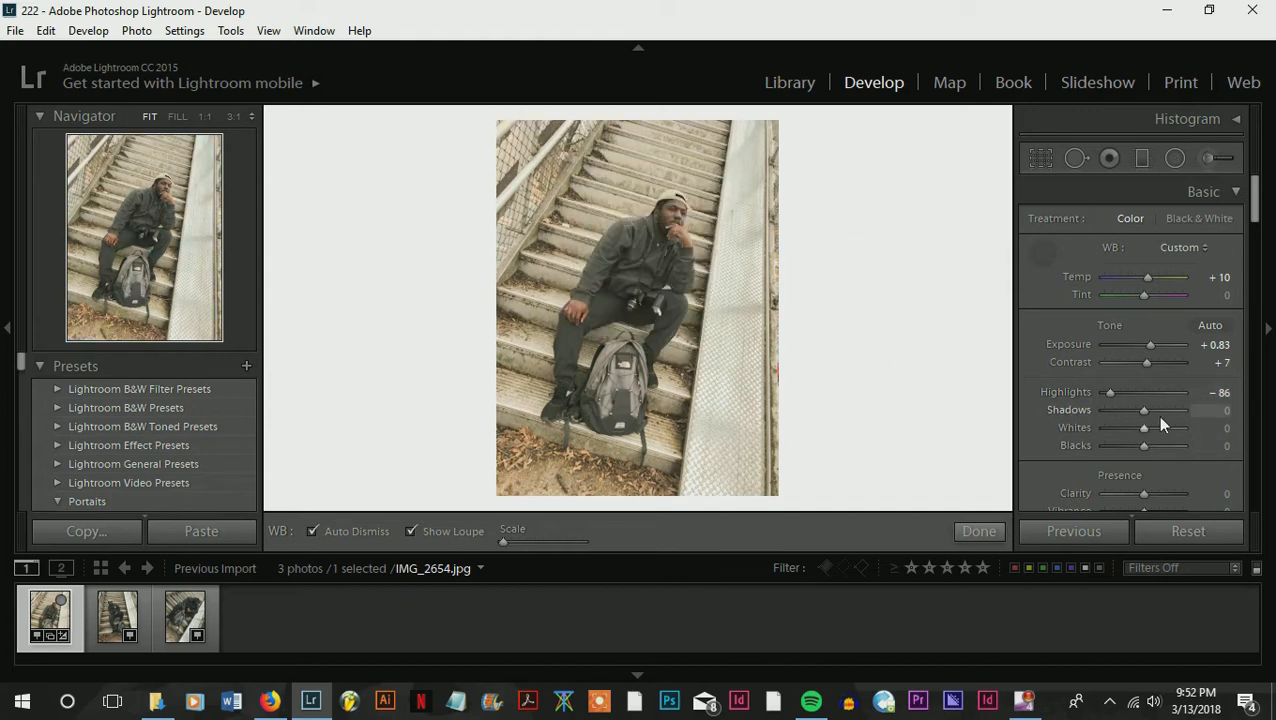
# Set Shadows to +48, Whites to +21, Blacks to -48 and Vibrance to -14.
pyautogui.moveTo(1145, 410); pyautogui.dragTo(1166, 420)
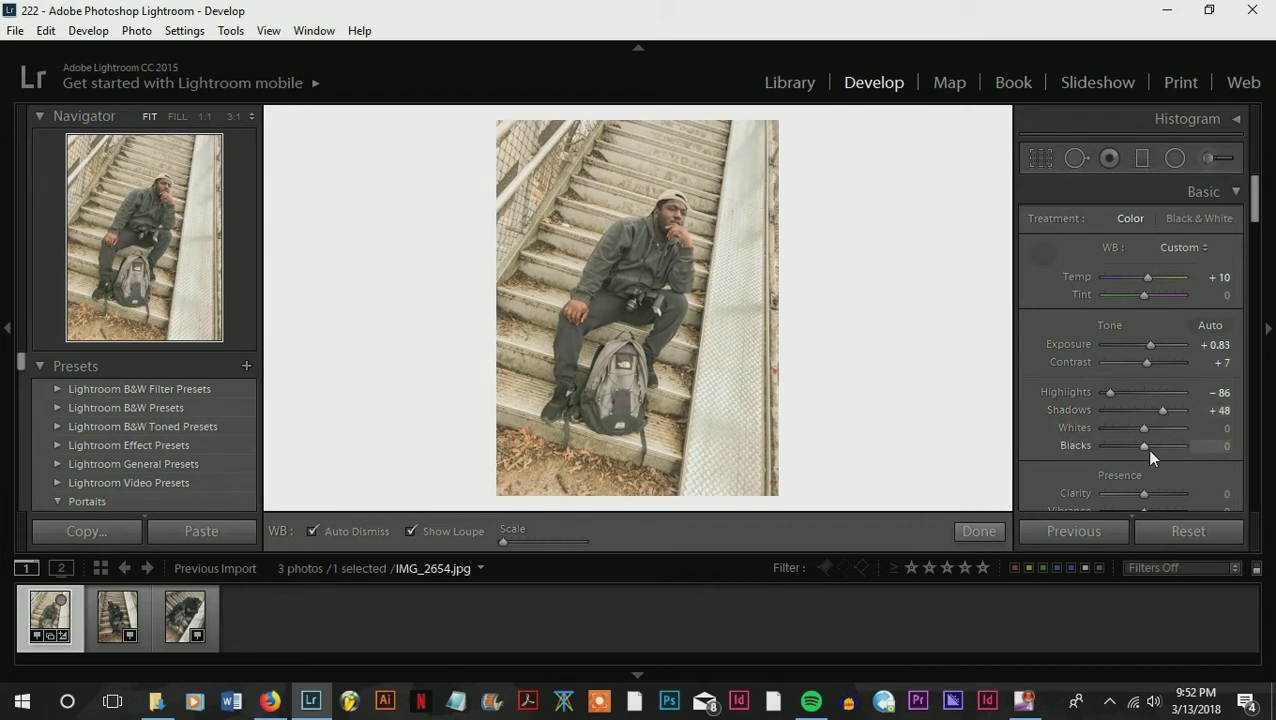
pyautogui.moveTo(1143, 428)
pyautogui.mouseDown()
pyautogui.moveTo(1153, 432)
pyautogui.moveTo(1140, 448)
pyautogui.moveTo(1126, 446)
pyautogui.mouseUp()
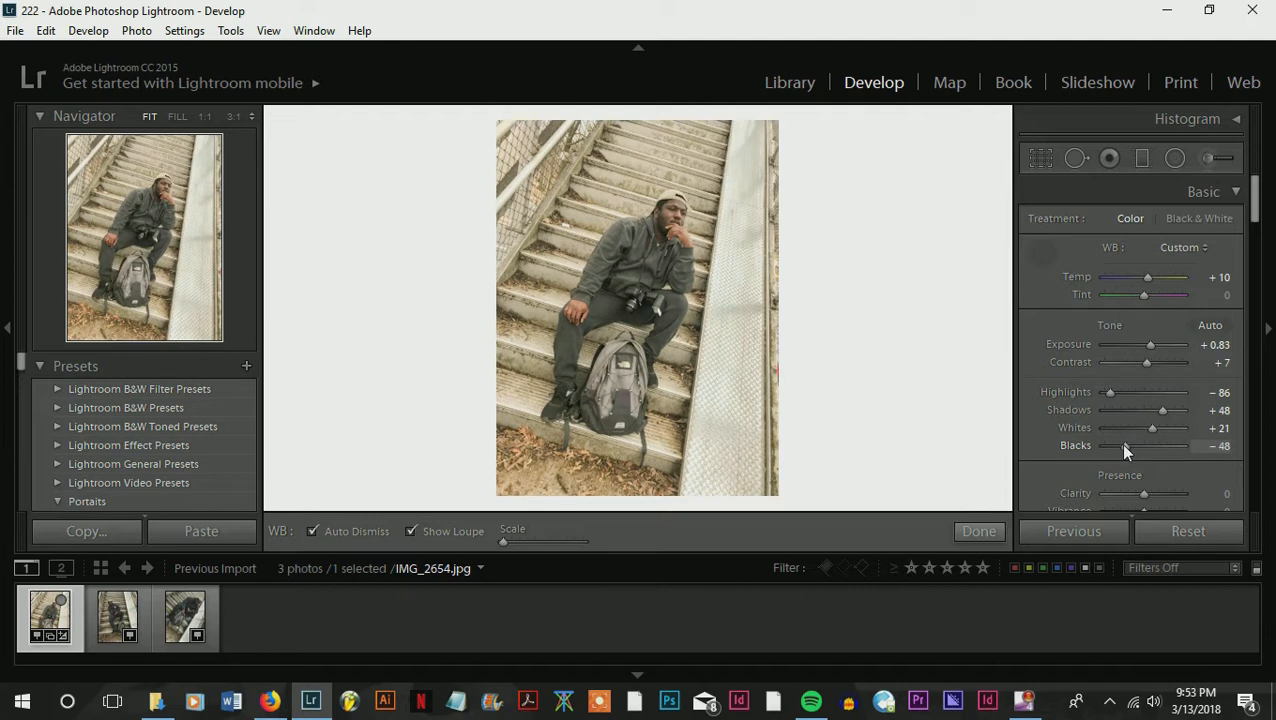
pyautogui.scroll(-2, 1252, 252)
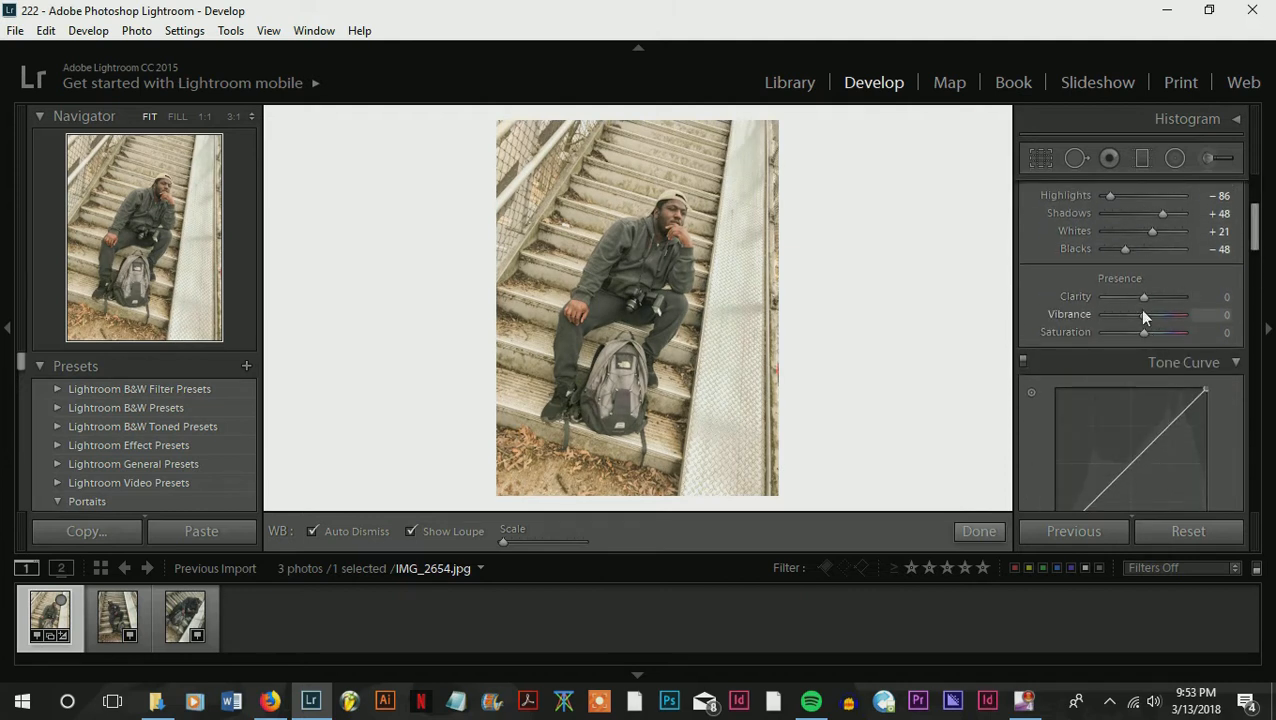
pyautogui.moveTo(1143, 316); pyautogui.dragTo(1137, 319)
# Show all HSL adjustments together and add shadow, midtone and highlight points along the RGB tone curve.
pyautogui.scroll(-3, 1256, 250)
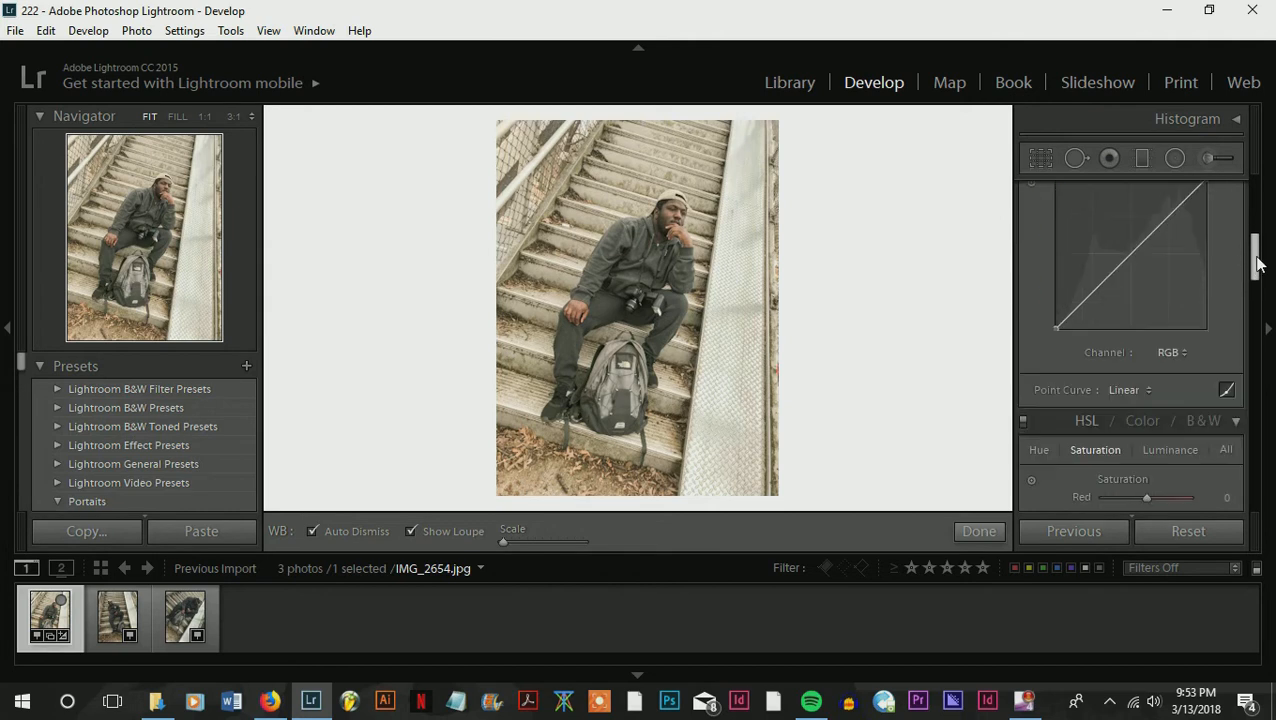
pyautogui.click(1226, 502)
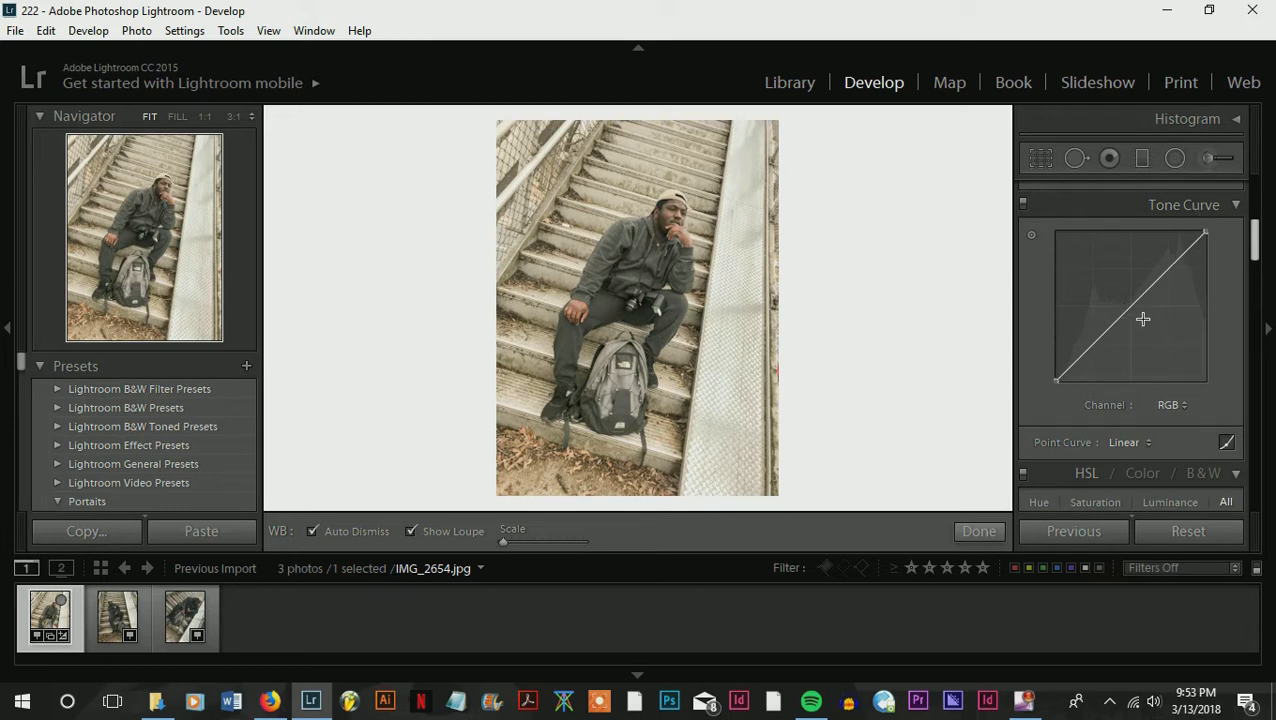
pyautogui.click(1090, 348)
pyautogui.click(1128, 304)
pyautogui.click(1171, 264)
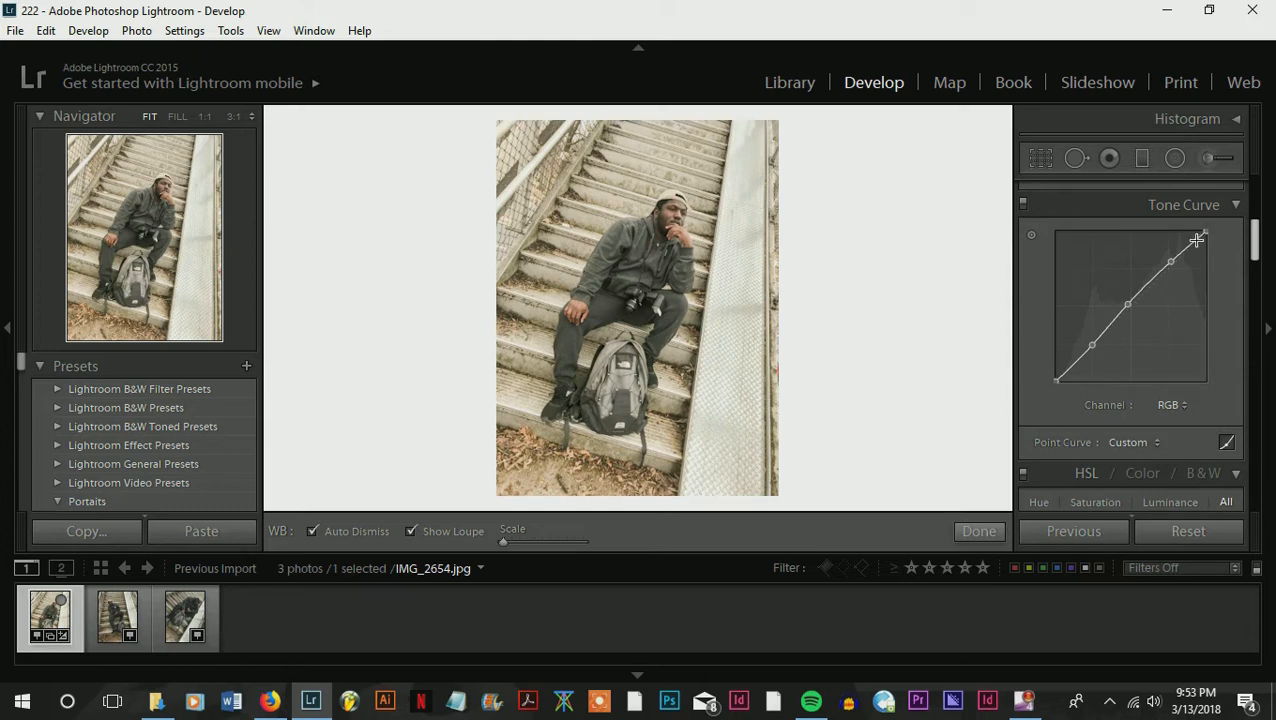
# Shape the RGB curve into a faded S: lower the white end to about 91%, pull shadows down, and fine-tune the midtone and highlight points.
pyautogui.press('w')
pyautogui.moveTo(1205, 235); pyautogui.dragTo(1206, 252)
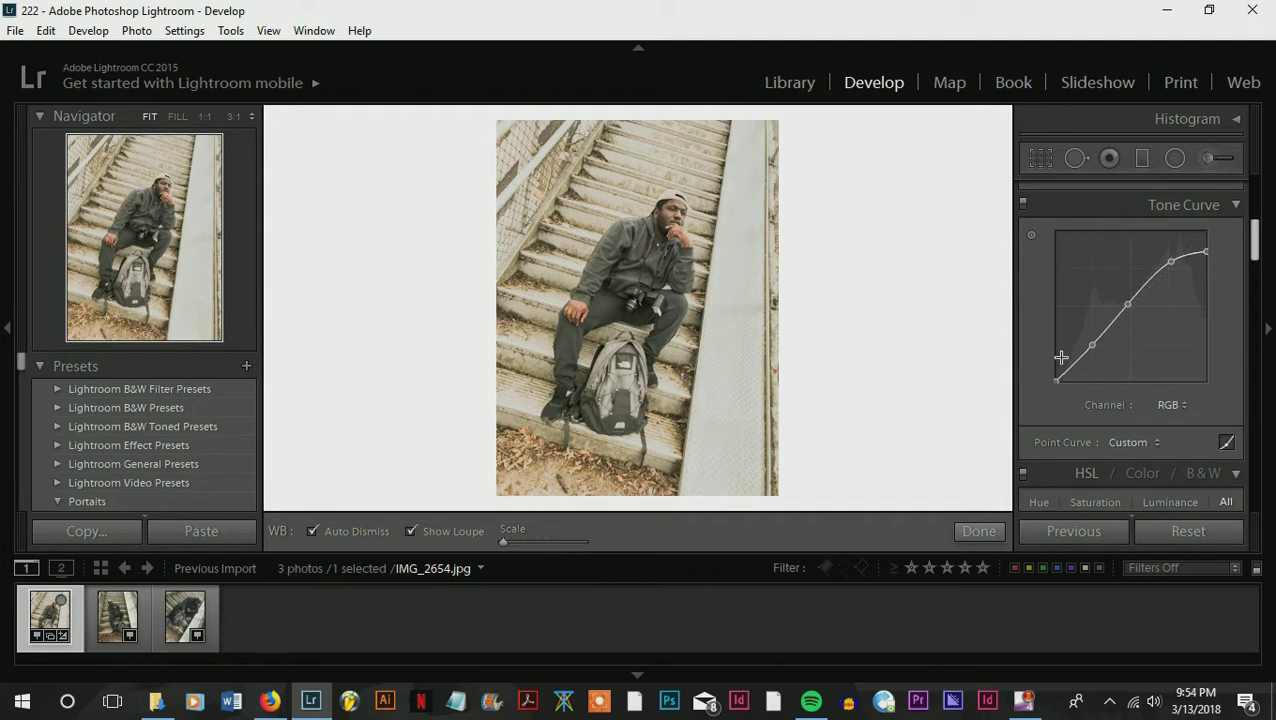
pyautogui.moveTo(1092, 345); pyautogui.dragTo(1092, 353)
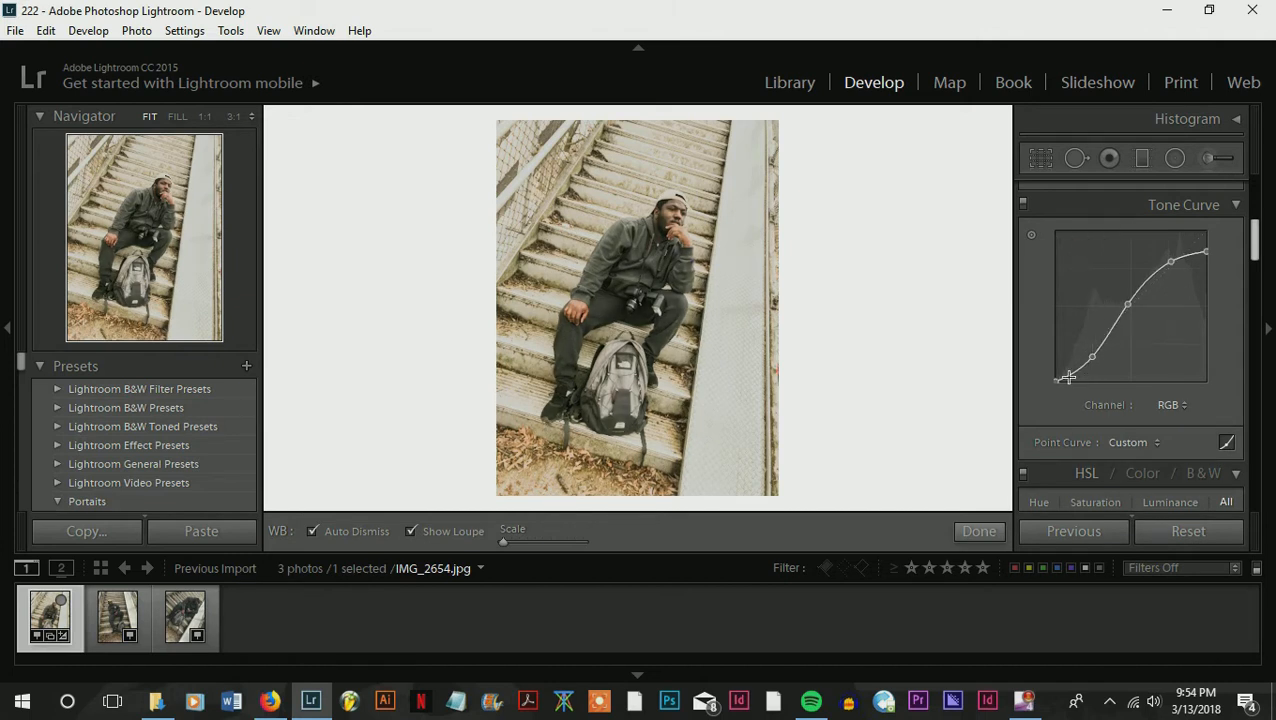
pyautogui.moveTo(1061, 377); pyautogui.dragTo(1056, 382)
pyautogui.moveTo(1206, 251); pyautogui.dragTo(1206, 245)
pyautogui.moveTo(1126, 306); pyautogui.dragTo(1128, 305)
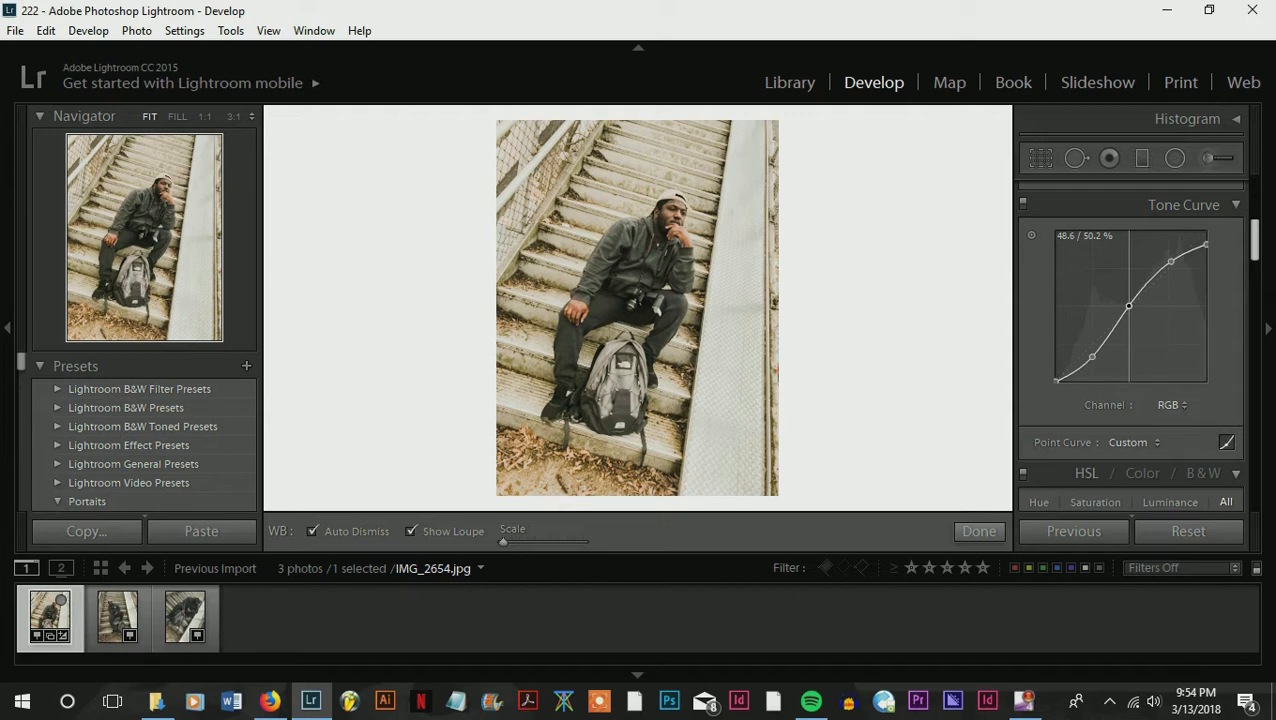
pyautogui.moveTo(1166, 262); pyautogui.dragTo(1169, 264)
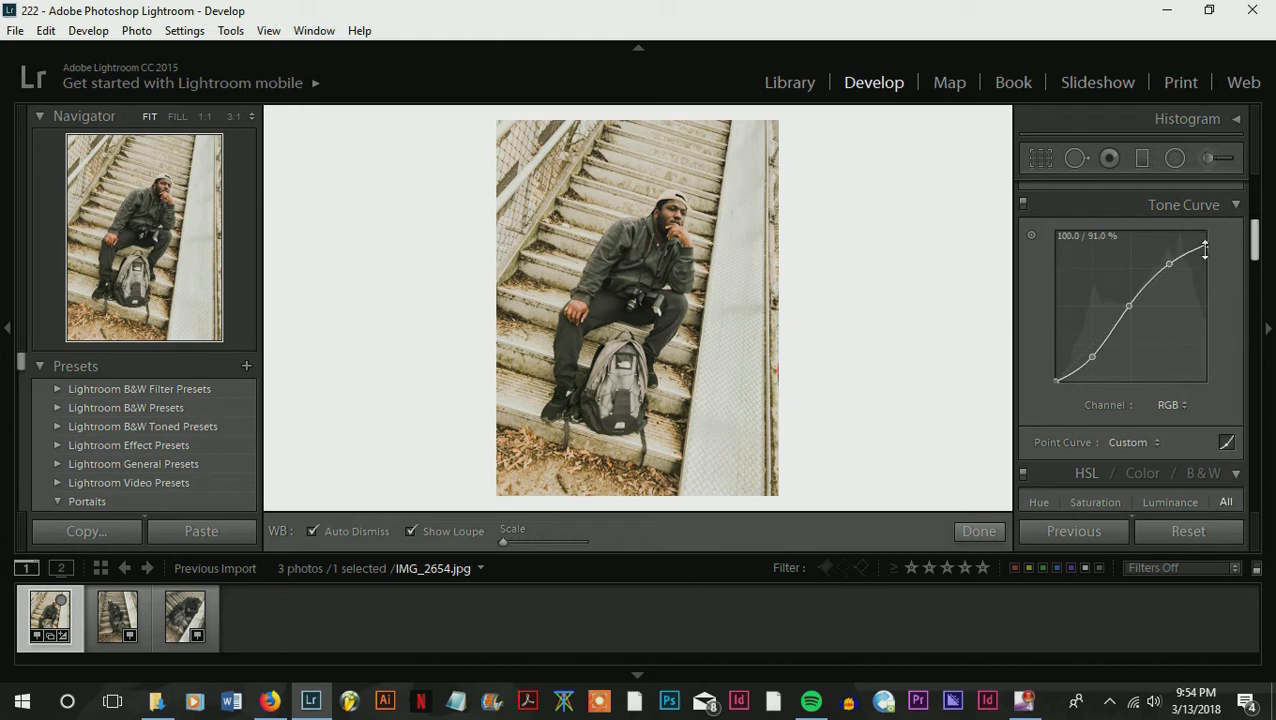
# Raise the Whites in the Basic adjustments to +52.
pyautogui.moveTo(1254, 242); pyautogui.dragTo(1250, 225)
pyautogui.moveTo(1152, 299); pyautogui.dragTo(1172, 310)
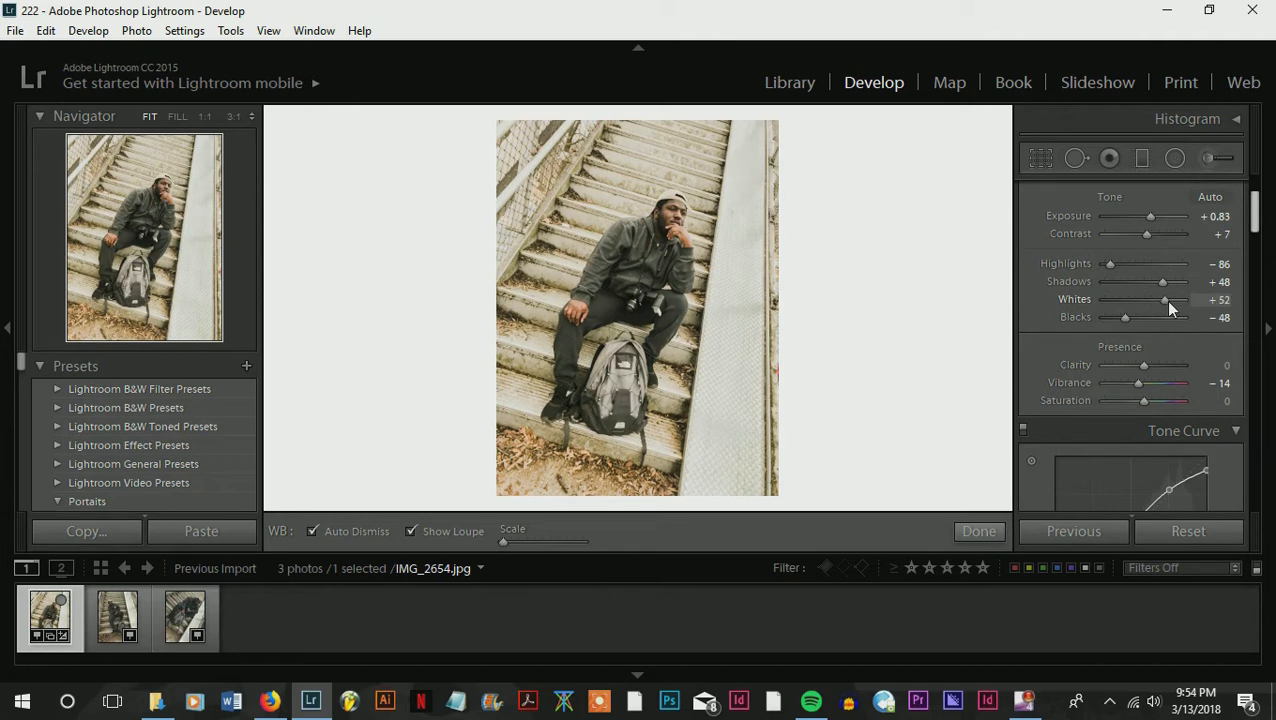
# Add shadow, midtone and highlight points along the diagonal of the Red channel's tone curve.
pyautogui.moveTo(1255, 223); pyautogui.dragTo(1257, 252)
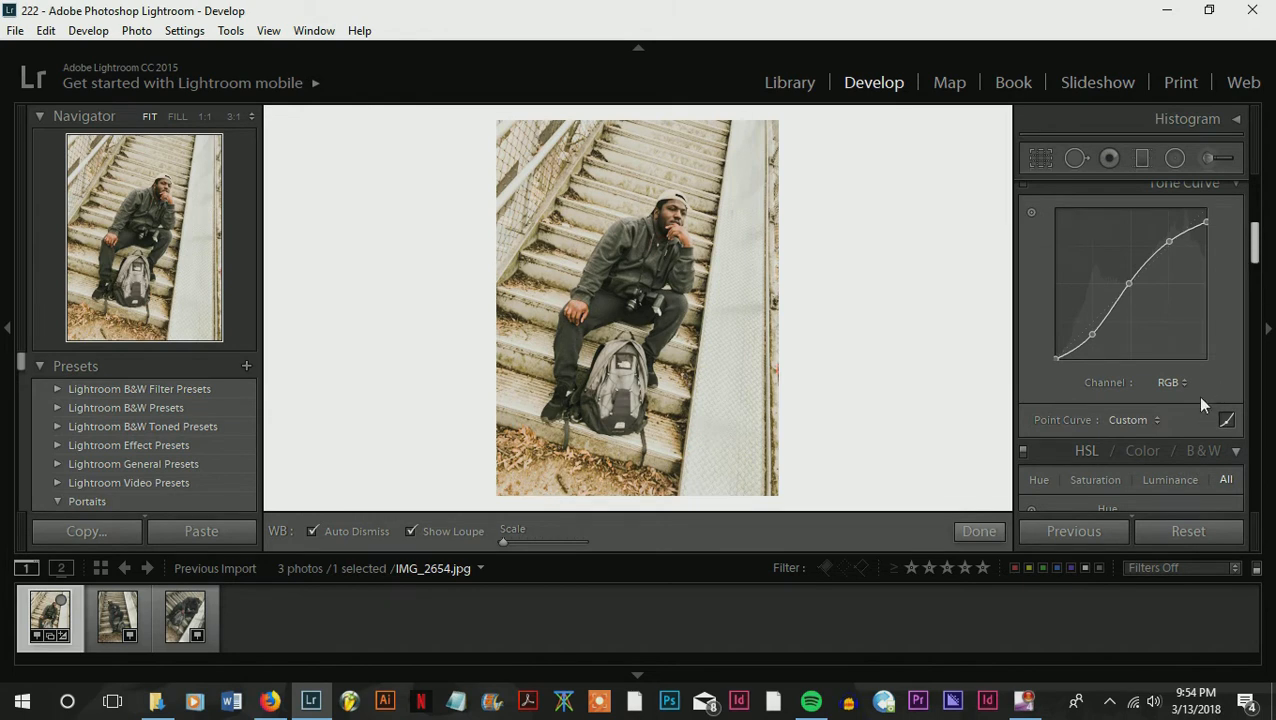
pyautogui.click(1170, 382)
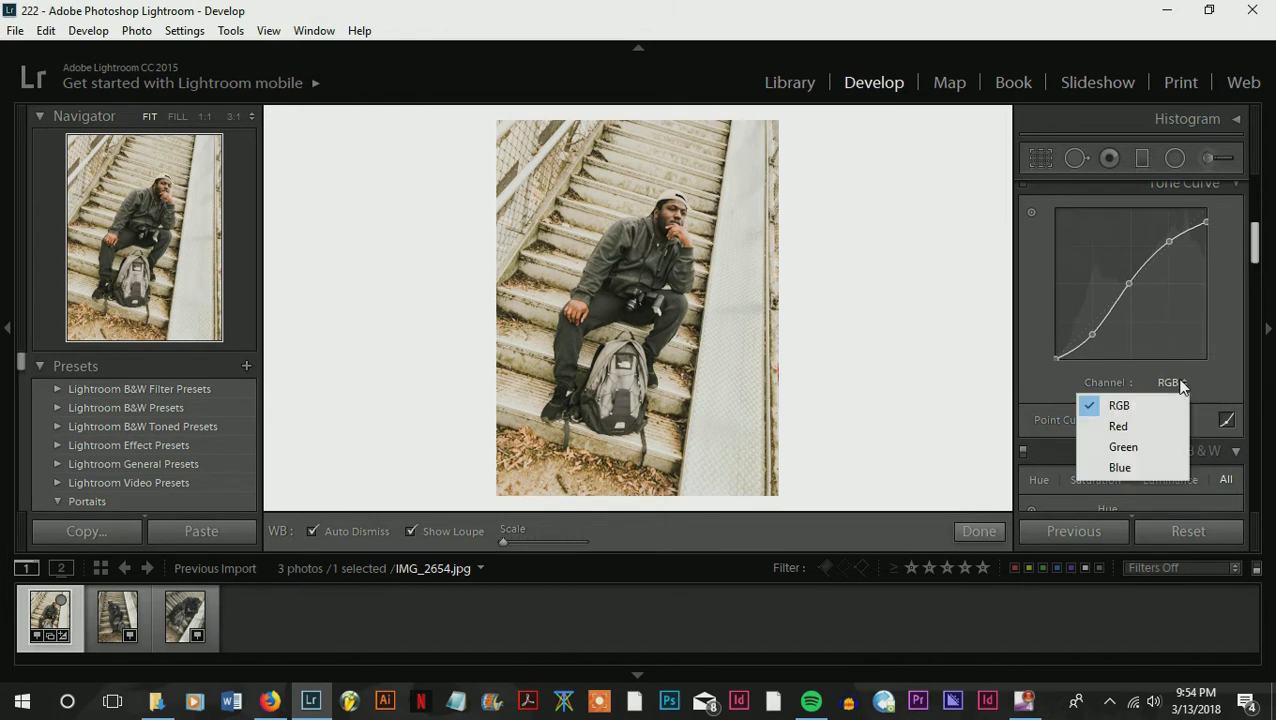
pyautogui.click(1147, 429)
pyautogui.click(1091, 323)
pyautogui.click(1132, 283)
pyautogui.click(1169, 245)
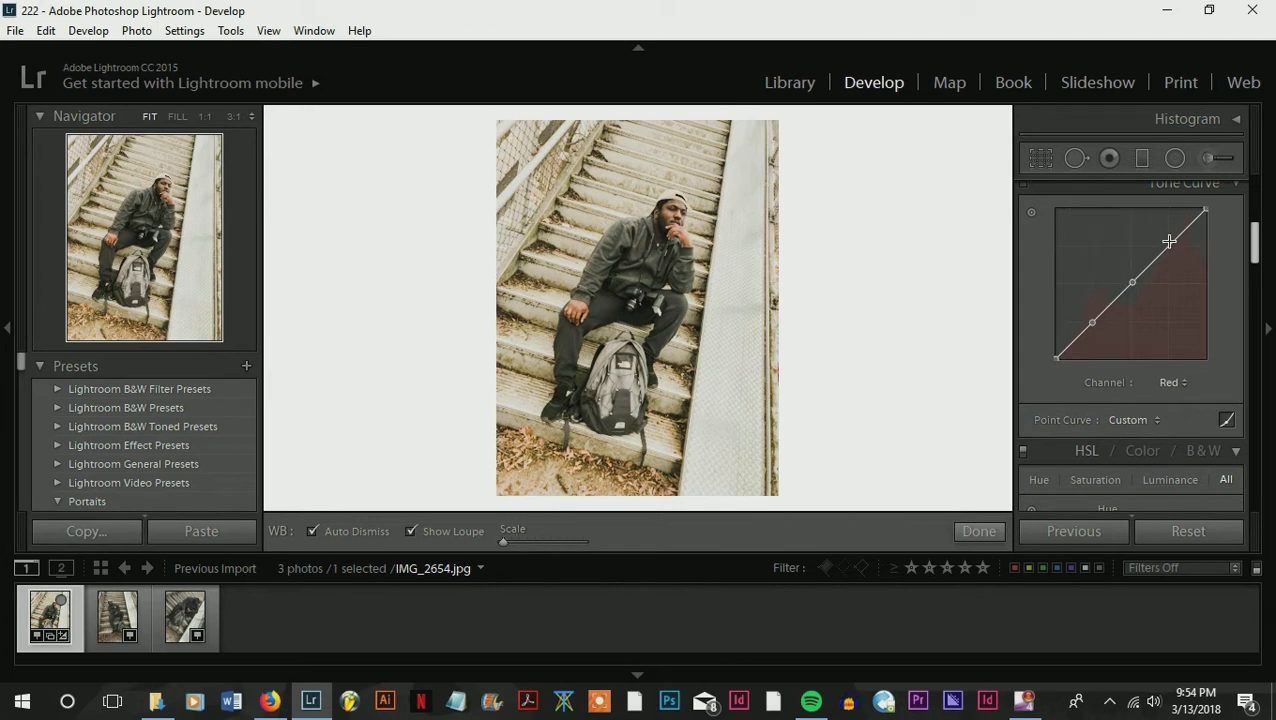
# Add shadow and midtone points plus a raised highlight point to the Green channel's tone curve.
pyautogui.click(1172, 382)
pyautogui.click(1112, 447)
pyautogui.click(1094, 320)
pyautogui.click(1127, 287)
pyautogui.moveTo(1164, 251); pyautogui.dragTo(1164, 232)
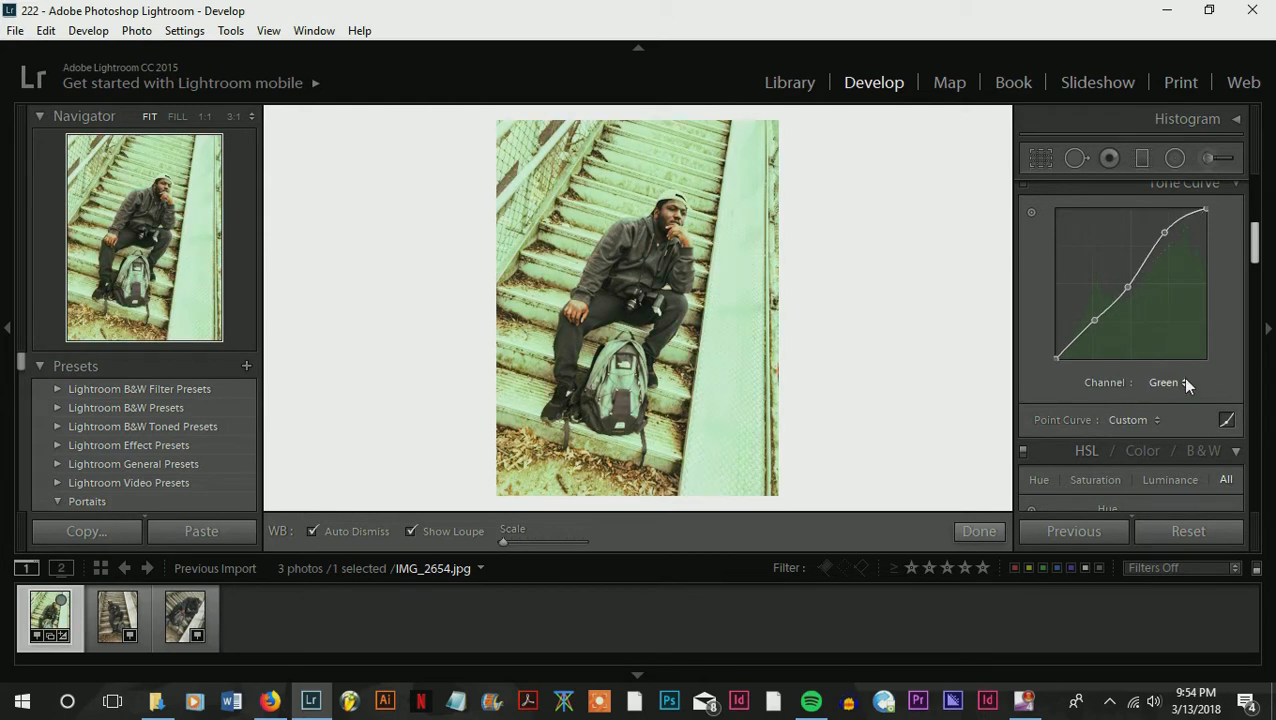
# Add shadow and midtone points along the Blue channel's tone curve.
pyautogui.click(1182, 378)
pyautogui.click(1118, 469)
pyautogui.click(1096, 319)
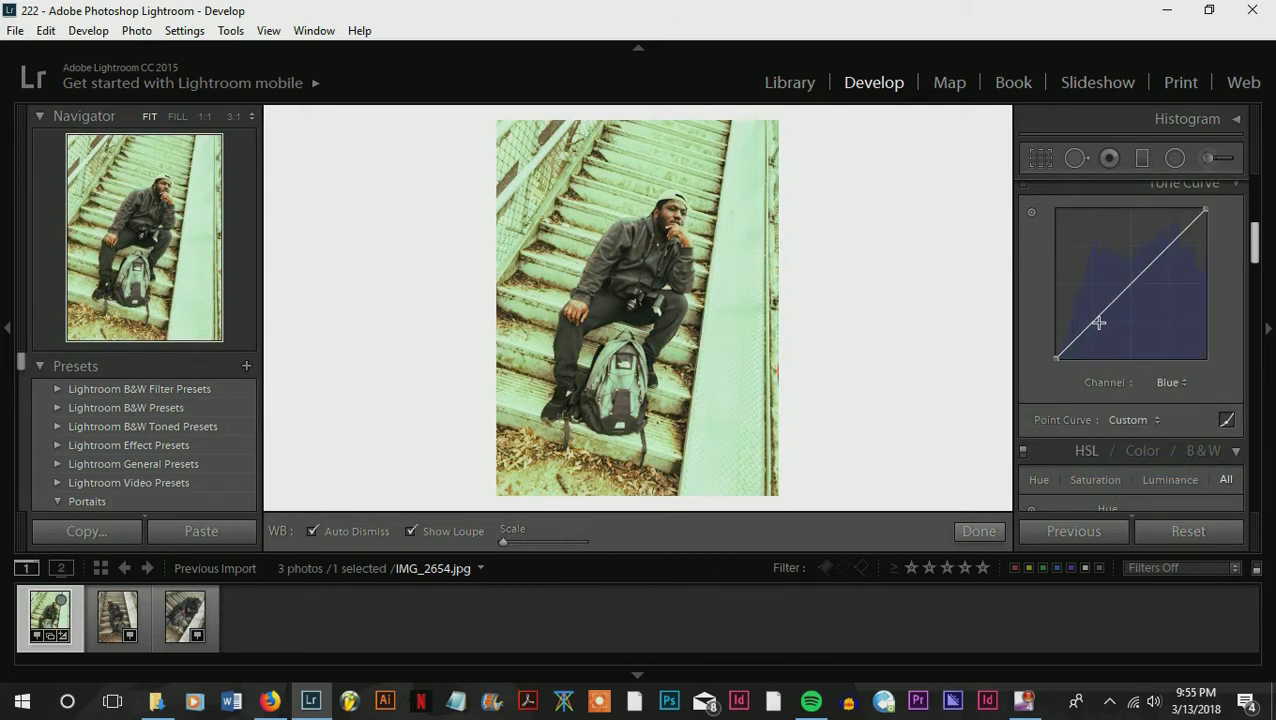
pyautogui.click(1127, 288)
# Remove the raised highlight point from the Green channel's curve and place a new one on the diagonal.
pyautogui.click(1172, 382)
pyautogui.click(1130, 428)
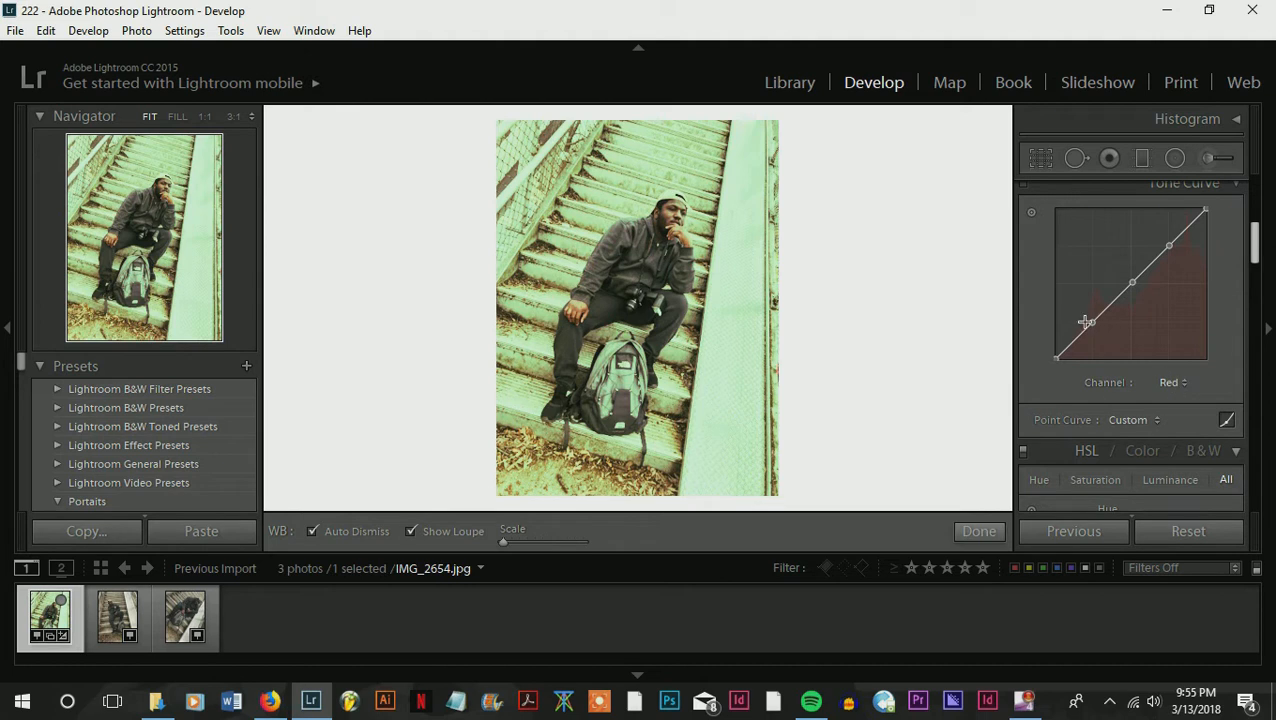
pyautogui.click(1168, 382)
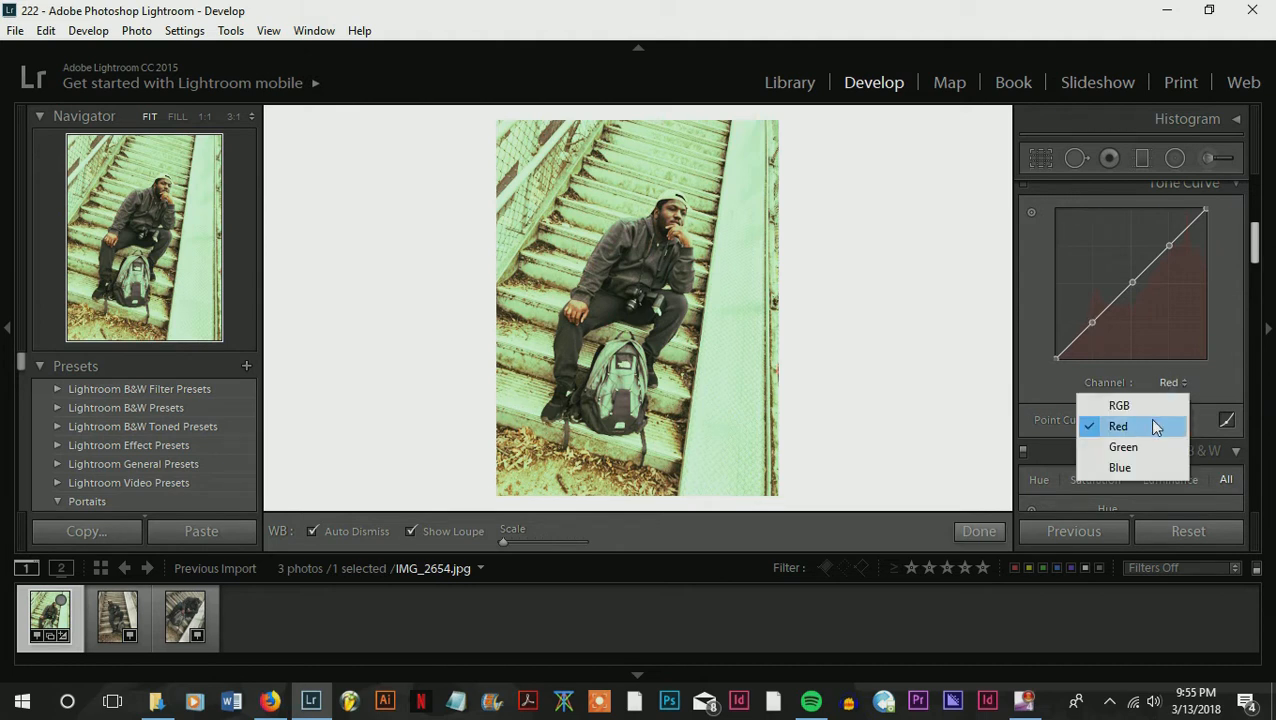
pyautogui.click(1141, 443)
pyautogui.doubleClick(1165, 233)
pyautogui.click(1166, 247)
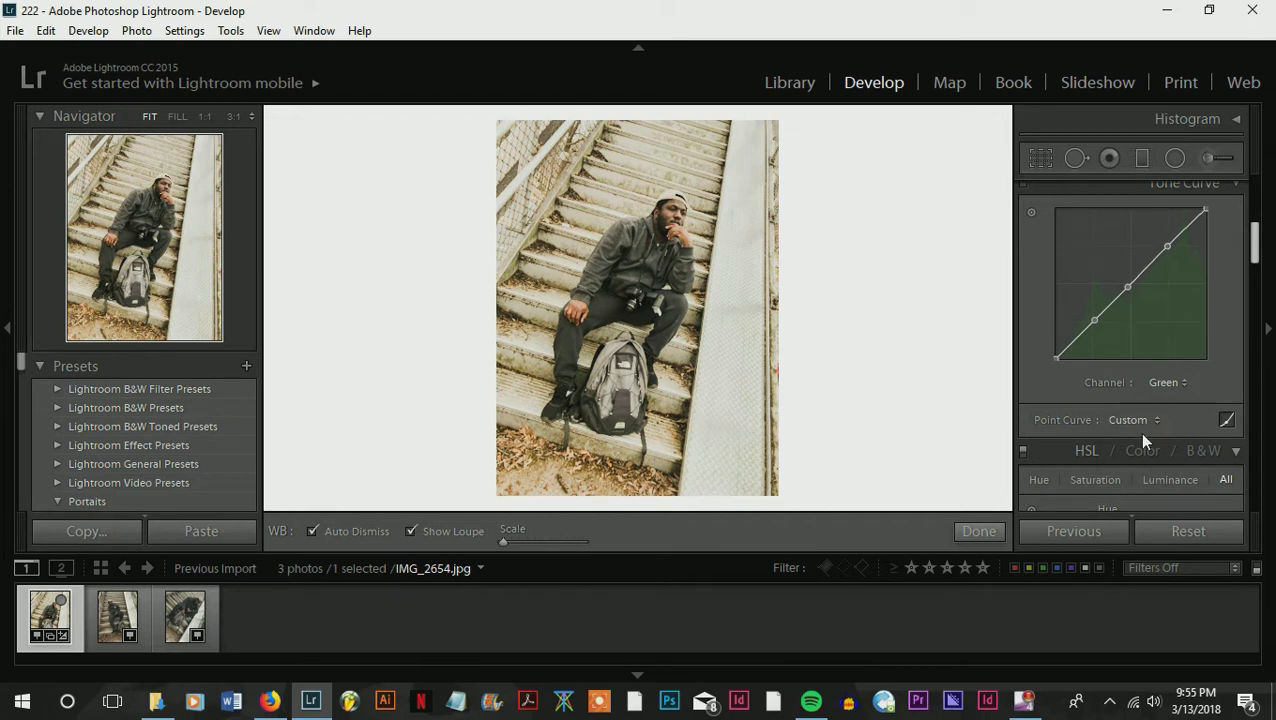
# Pull the Red channel's shadow point well down and nudge its midtone point slightly below the diagonal.
pyautogui.click(1173, 381)
pyautogui.click(1152, 422)
pyautogui.moveTo(1092, 322); pyautogui.dragTo(1077, 350)
pyautogui.moveTo(1126, 287); pyautogui.dragTo(1133, 287)
pyautogui.moveTo(1169, 245); pyautogui.dragTo(1205, 210)
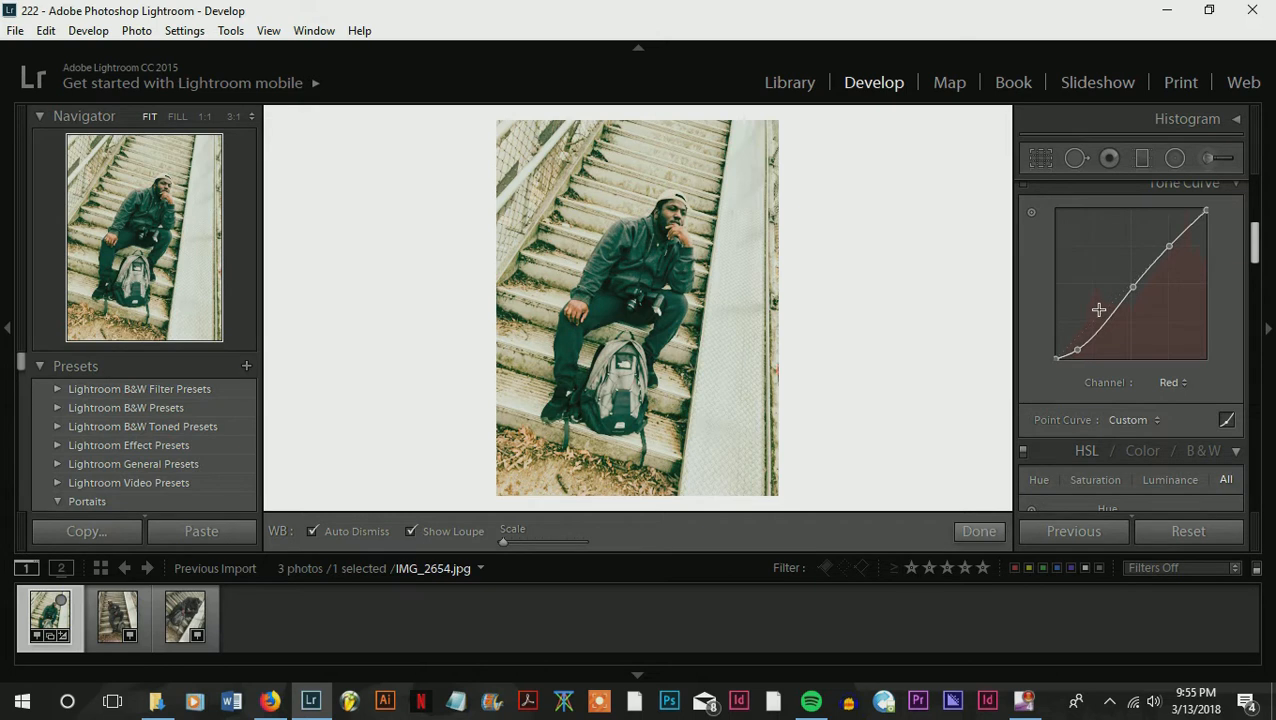
# Pull the shadow point of the Green channel's tone curve down toward the black end.
pyautogui.click(1170, 383)
pyautogui.click(1122, 444)
pyautogui.moveTo(1088, 320); pyautogui.dragTo(1055, 357)
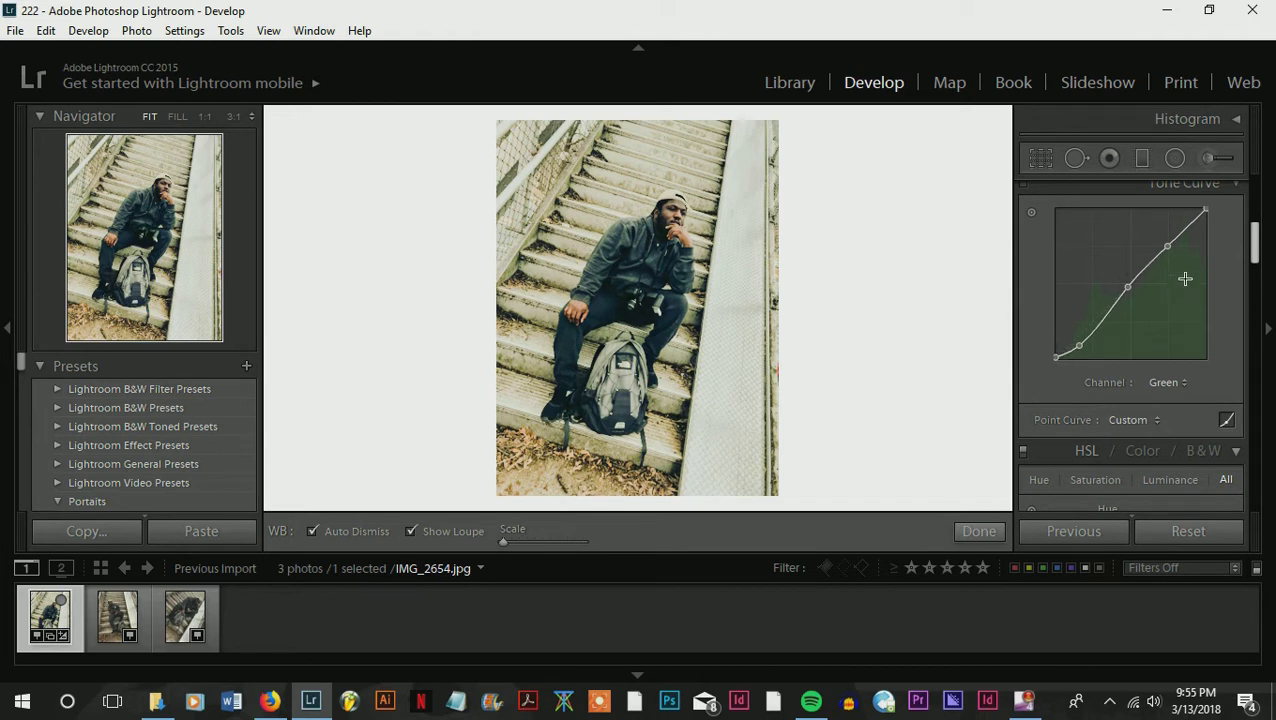
# Slightly lower the midtone point, highlight point and white endpoint of the Green channel's tone curve.
pyautogui.moveTo(1125, 290); pyautogui.dragTo(1129, 290)
pyautogui.moveTo(1163, 246); pyautogui.dragTo(1167, 249)
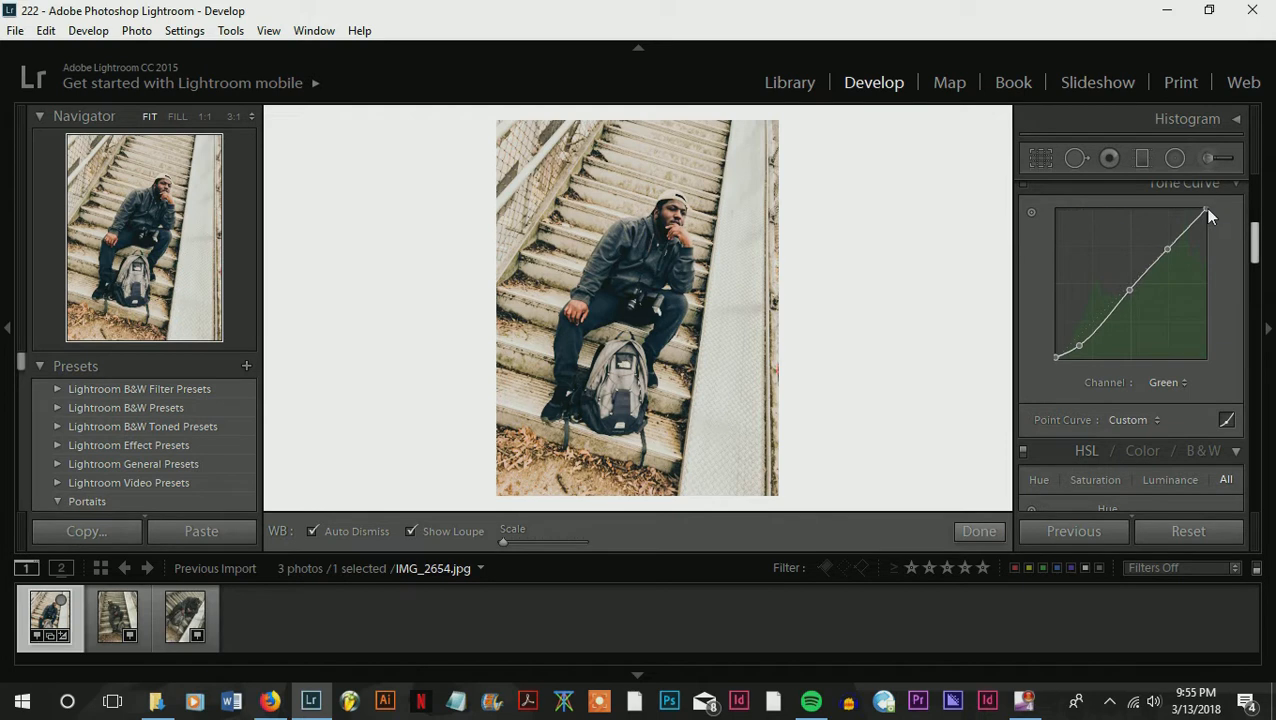
pyautogui.moveTo(1205, 208); pyautogui.dragTo(1205, 211)
# On the Blue channel's tone curve, lift the black endpoint slightly and pull the shadow point down to 16.9 / 11.8 %.
pyautogui.click(1176, 385)
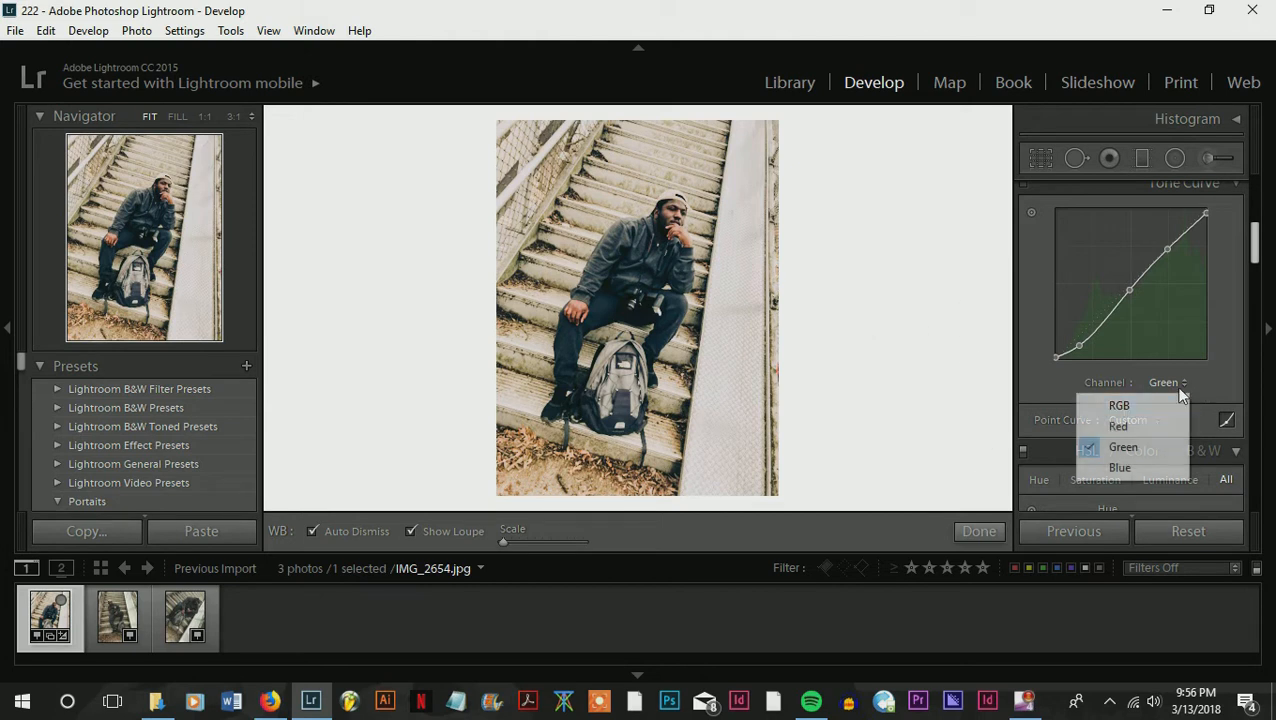
pyautogui.click(1124, 466)
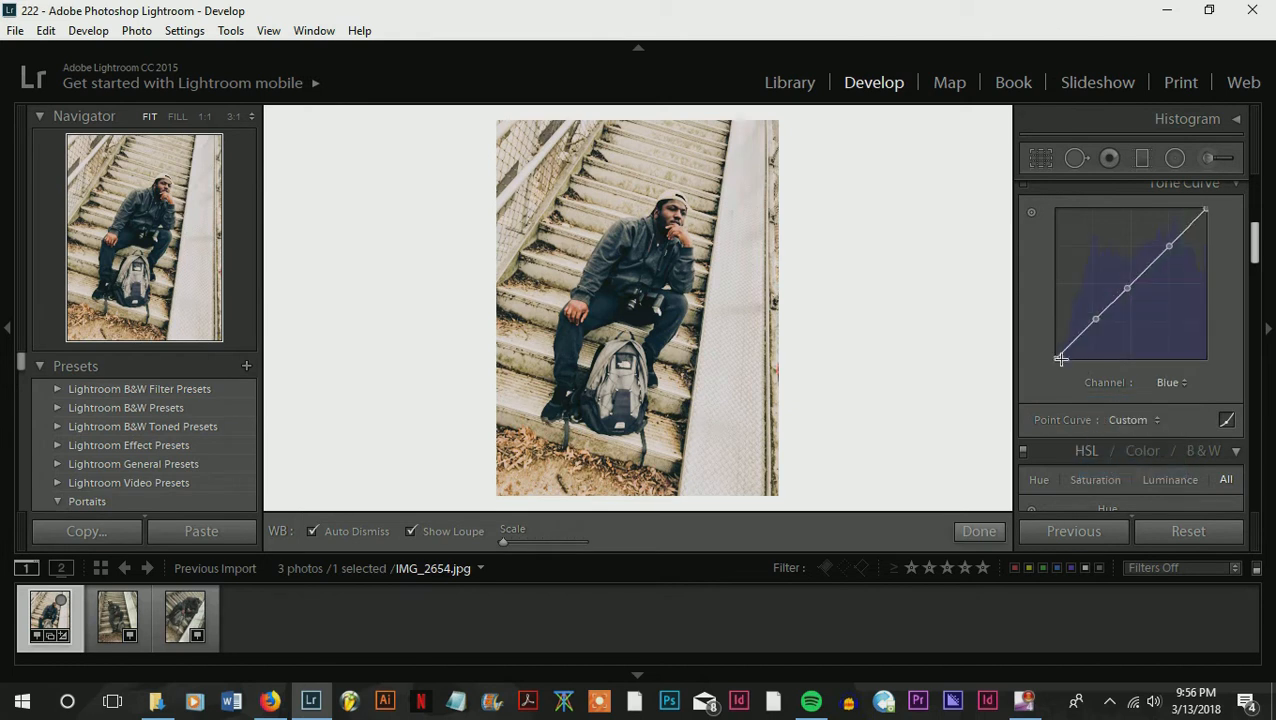
pyautogui.moveTo(1056, 358); pyautogui.dragTo(1081, 341)
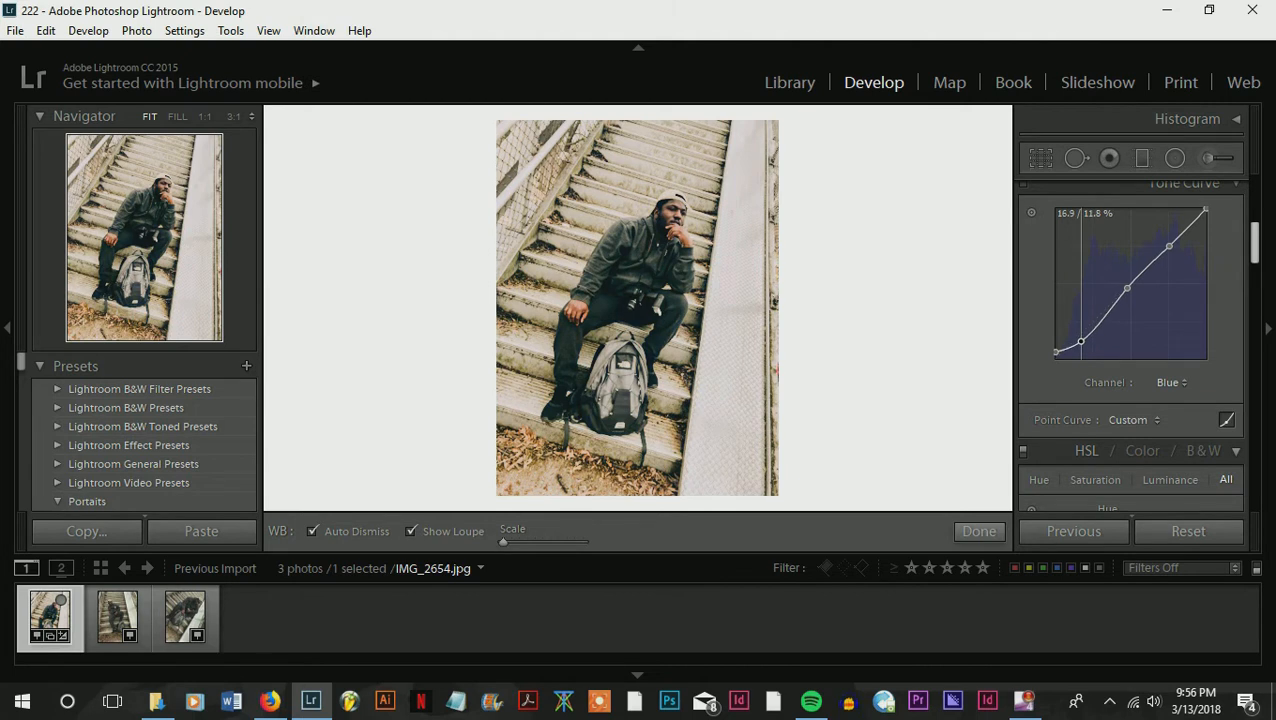
# Lower the Blue curve's white endpoint, move its highlight point to about 76.5 / 74.1 % and nudge its midtone point.
pyautogui.moveTo(1206, 210); pyautogui.dragTo(1206, 216)
pyautogui.moveTo(1168, 248); pyautogui.dragTo(1171, 246)
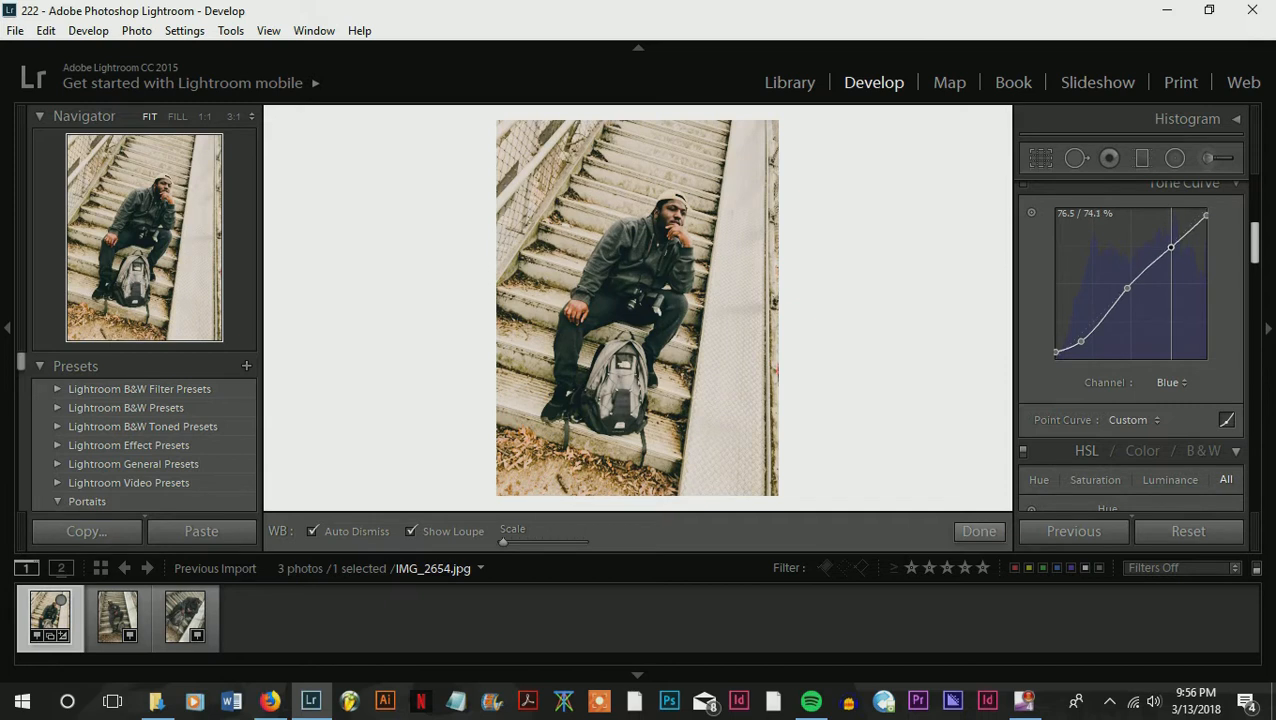
pyautogui.moveTo(1127, 289)
pyautogui.mouseDown()
pyautogui.moveTo(1139, 293)
pyautogui.moveTo(1130, 286)
pyautogui.mouseUp()
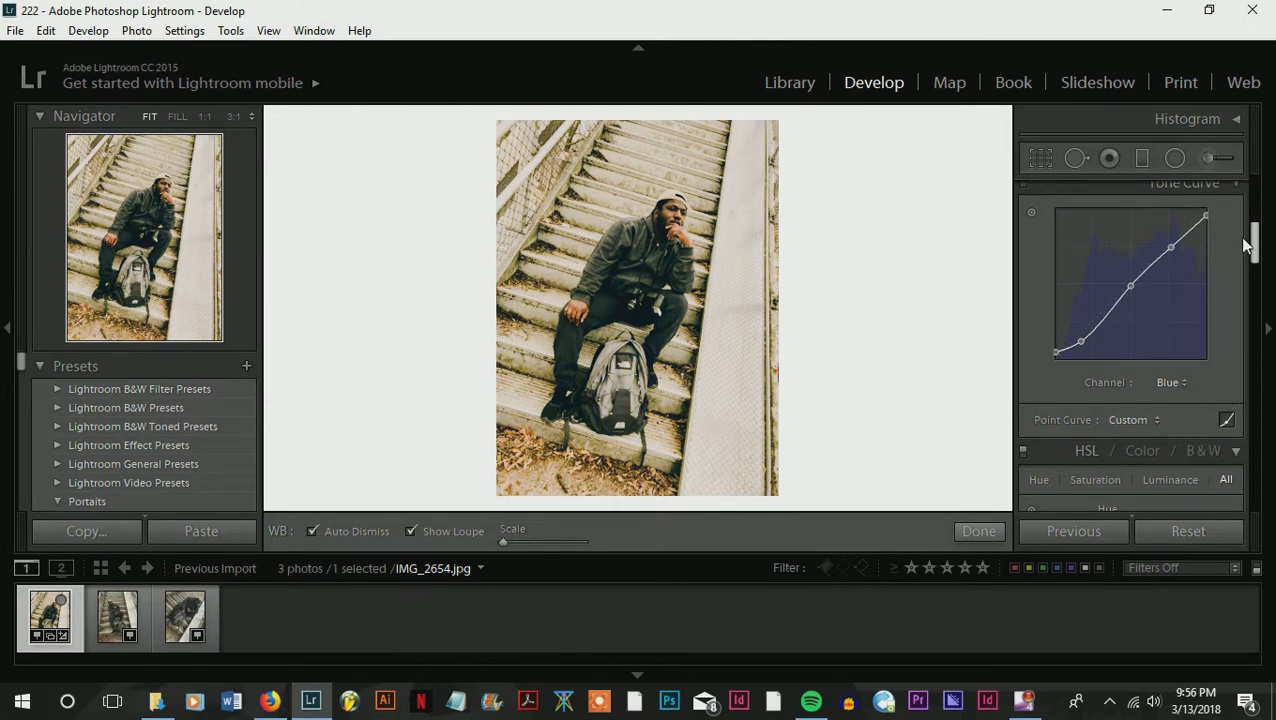
# In the Basic adjustments, set Exposure to +0.71, Highlights to -100, Shadows to +60 and Whites to +50.
pyautogui.moveTo(1256, 250); pyautogui.dragTo(1255, 192)
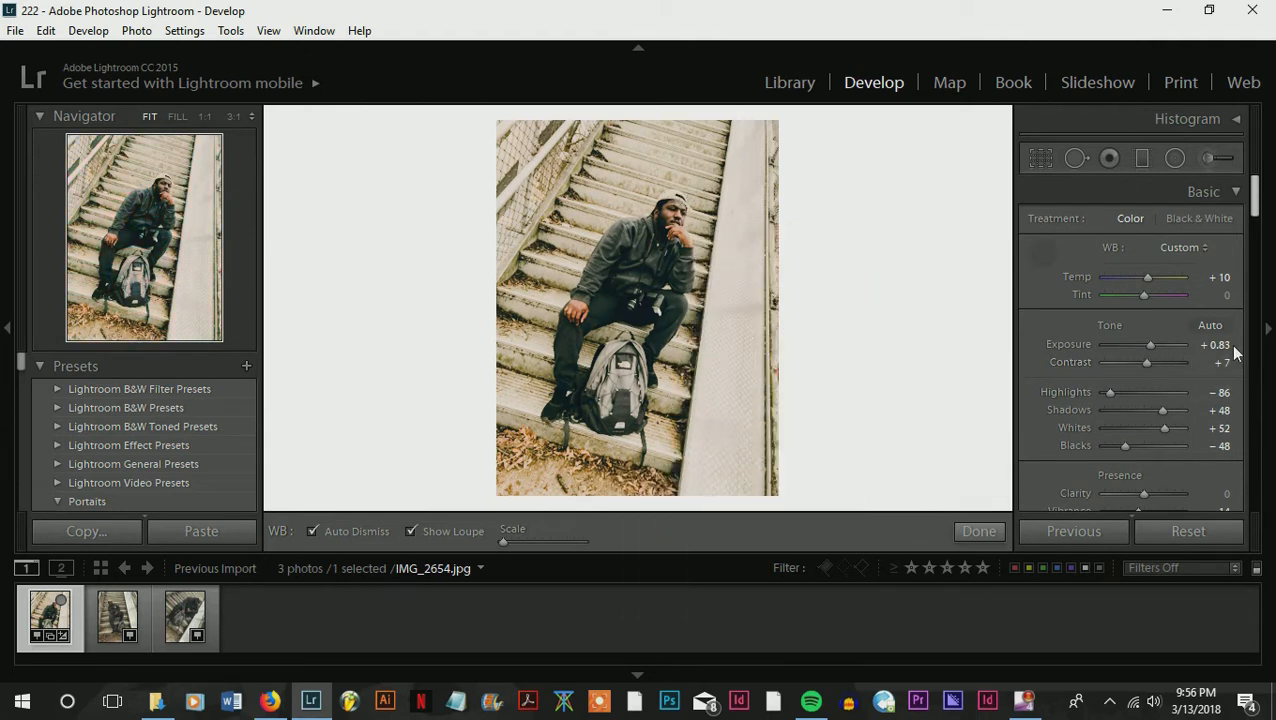
pyautogui.moveTo(1148, 345); pyautogui.dragTo(1150, 345)
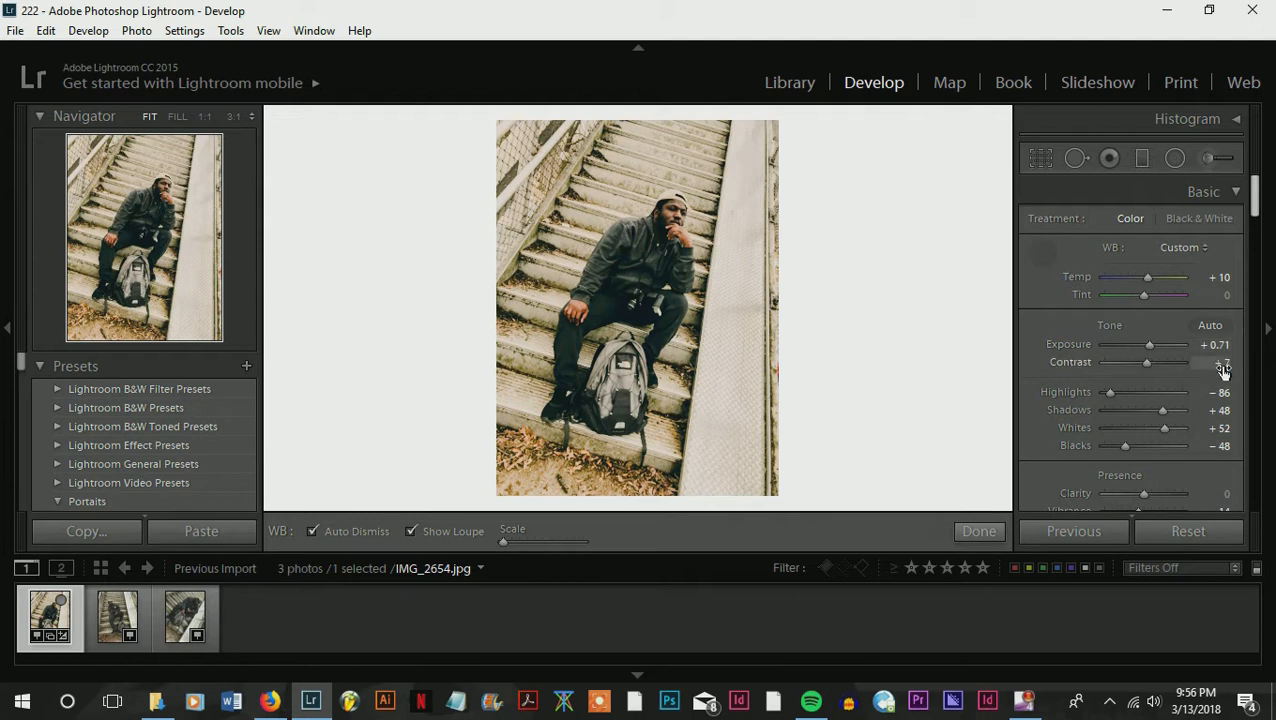
pyautogui.moveTo(1161, 407); pyautogui.dragTo(1100, 396)
pyautogui.moveTo(1158, 428)
pyautogui.mouseDown()
pyautogui.moveTo(1145, 427)
pyautogui.moveTo(1159, 426)
pyautogui.mouseUp()
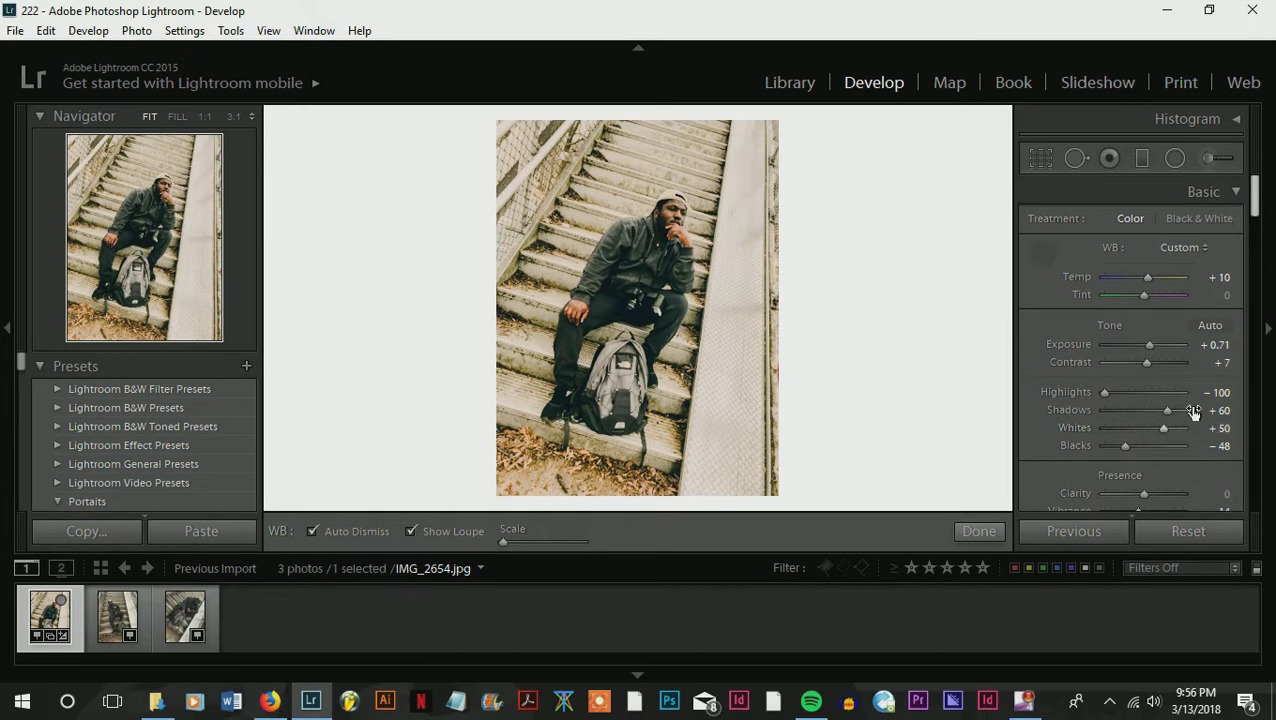
# Reduce the HSL saturation of Yellow to -47 and of Orange to -16.
pyautogui.moveTo(1255, 194); pyautogui.dragTo(1256, 285)
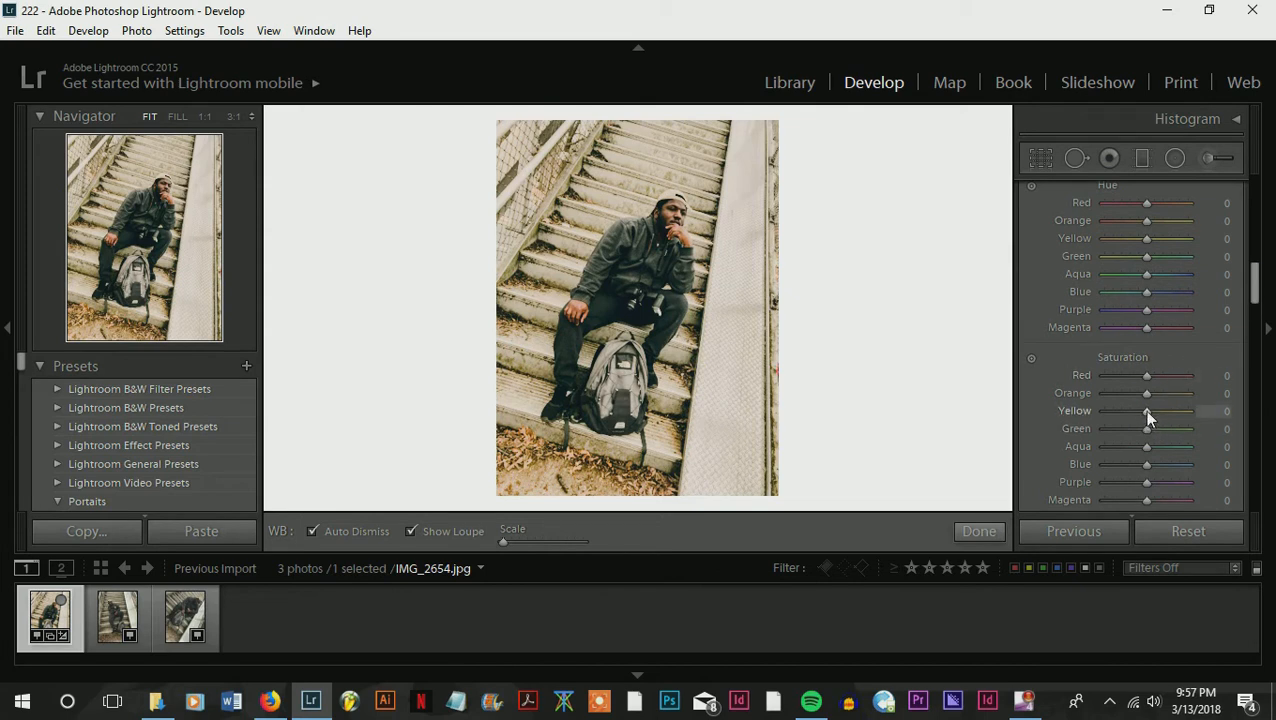
pyautogui.moveTo(1147, 411); pyautogui.dragTo(1128, 427)
pyautogui.moveTo(1146, 394); pyautogui.dragTo(1135, 400)
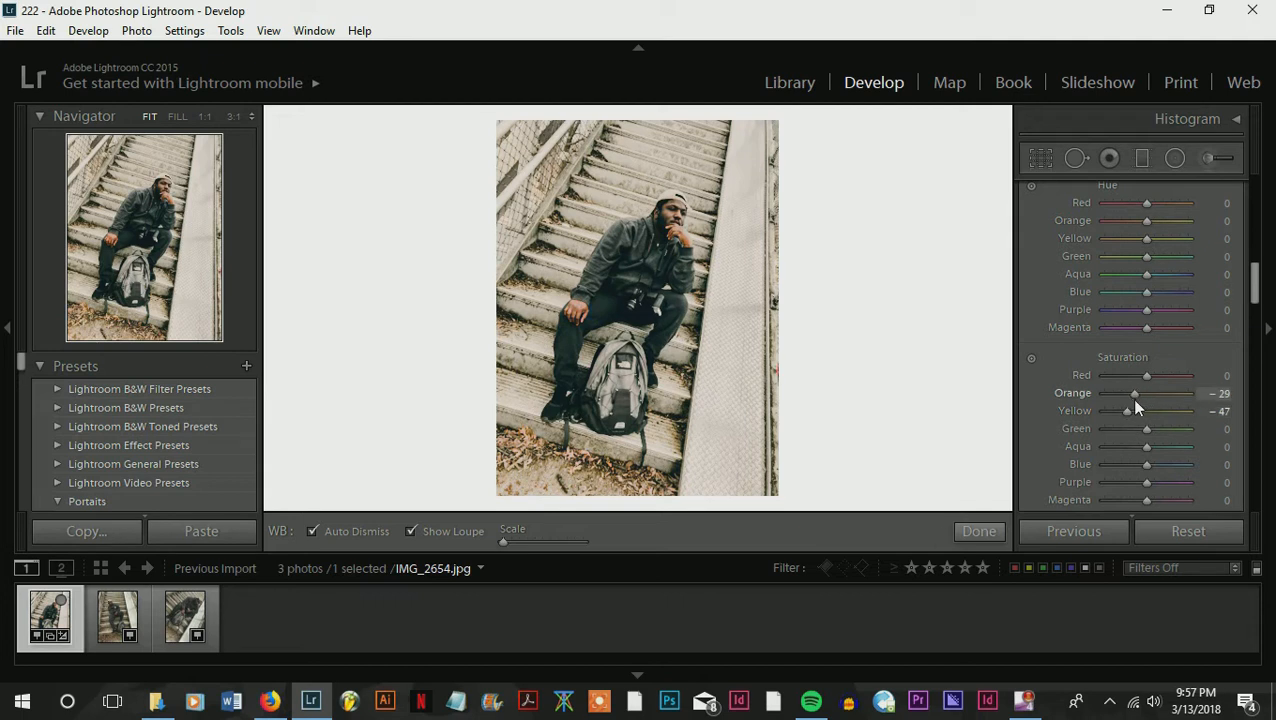
pyautogui.moveTo(1135, 410)
pyautogui.mouseDown()
pyautogui.moveTo(1188, 408)
pyautogui.moveTo(1139, 417)
pyautogui.mouseUp()
pyautogui.moveTo(1139, 418); pyautogui.dragTo(1142, 420)
pyautogui.moveTo(1253, 278); pyautogui.dragTo(1257, 314)
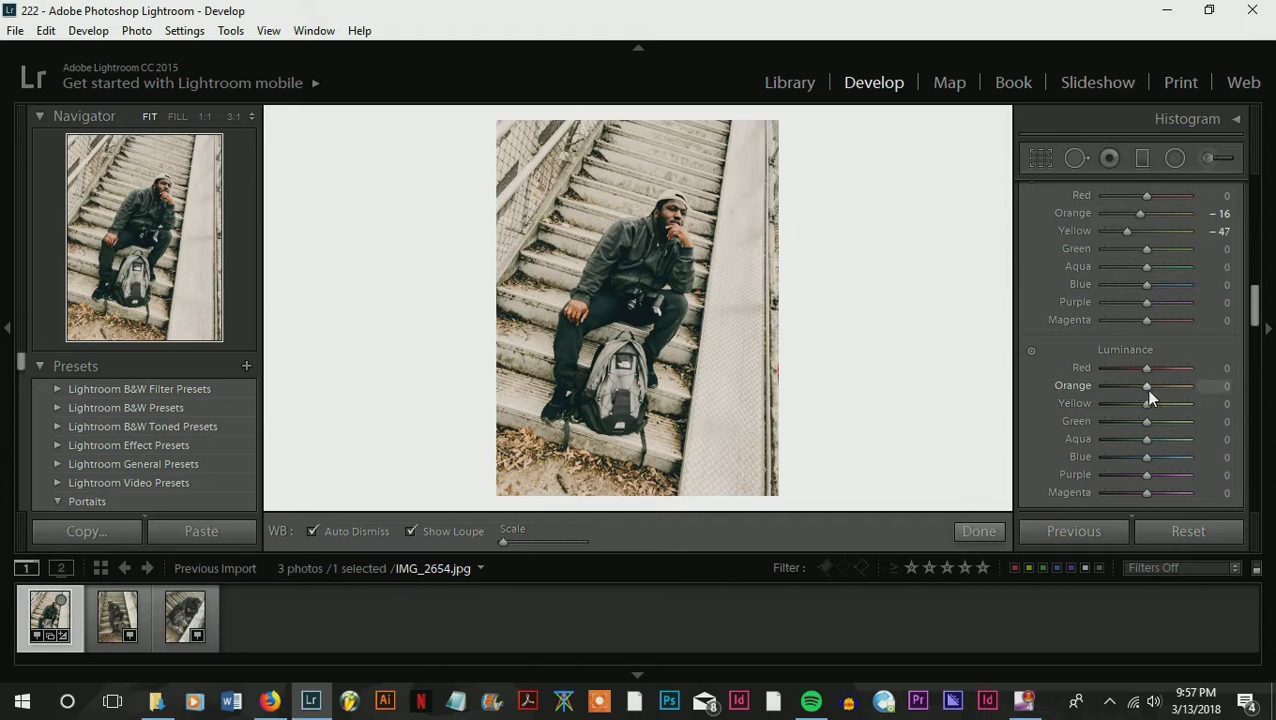
pyautogui.moveTo(1150, 390); pyautogui.dragTo(1146, 394)
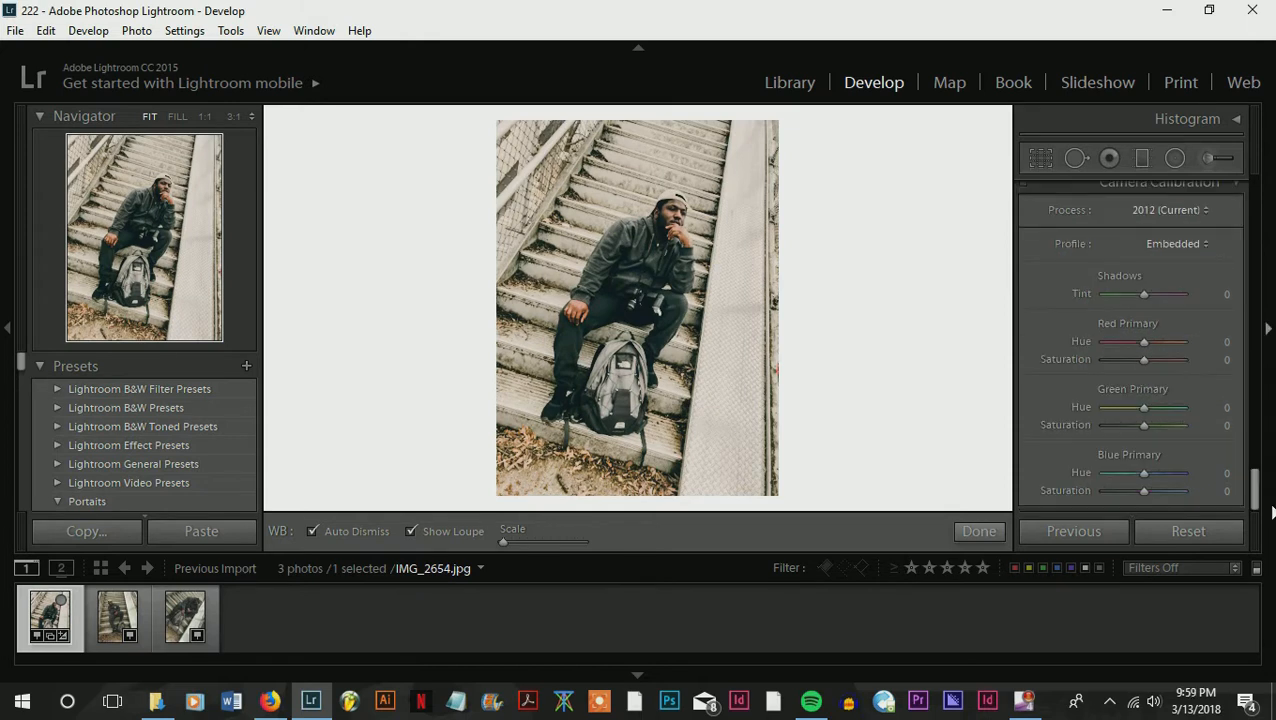
pyautogui.moveTo(1256, 490); pyautogui.dragTo(1270, 178)
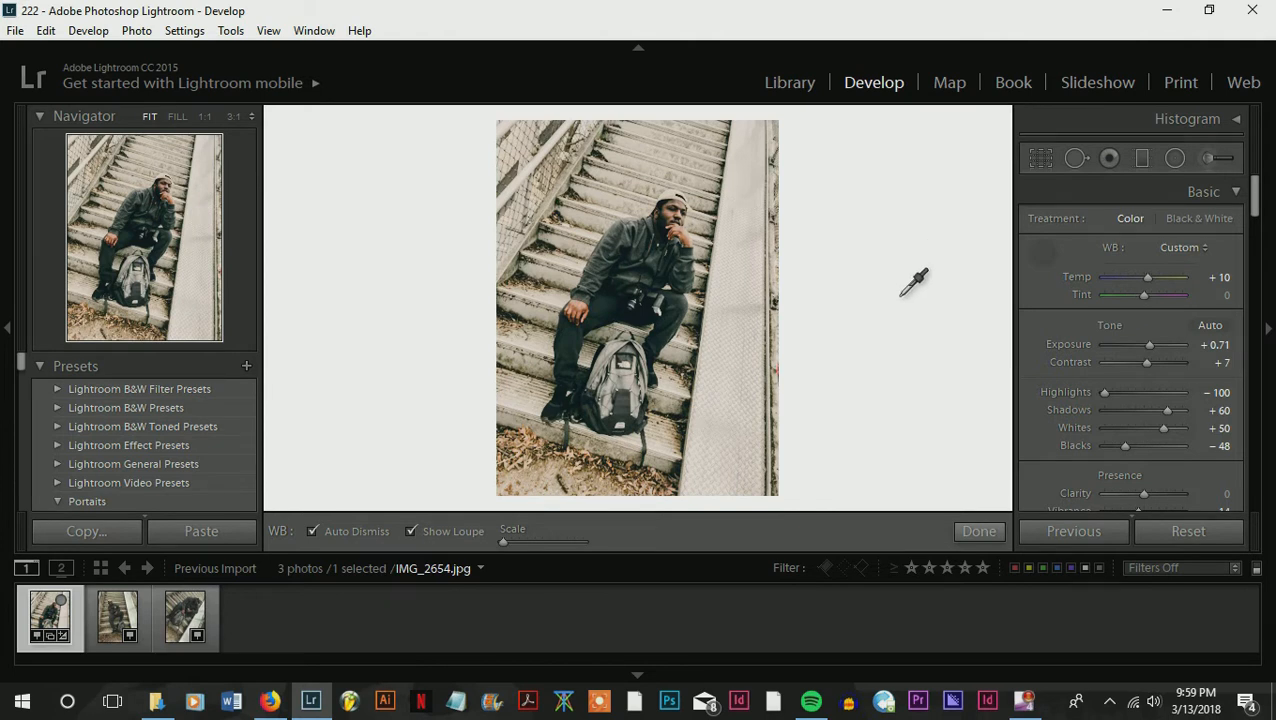
# Switch to Firefox and look through the photo posts on the open Instagram profile, ending back at its header.
pyautogui.click(283, 710)
pyautogui.scroll(-10, 200, 402)
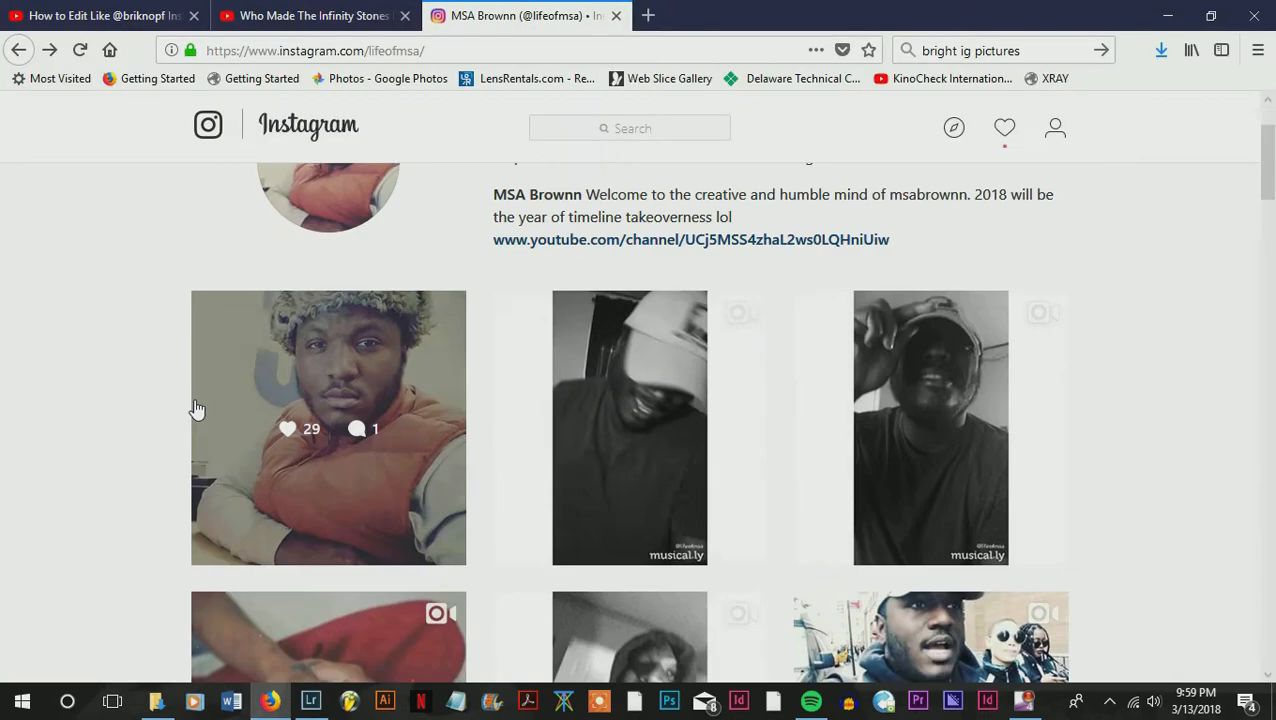
pyautogui.scroll(-5, 220, 402)
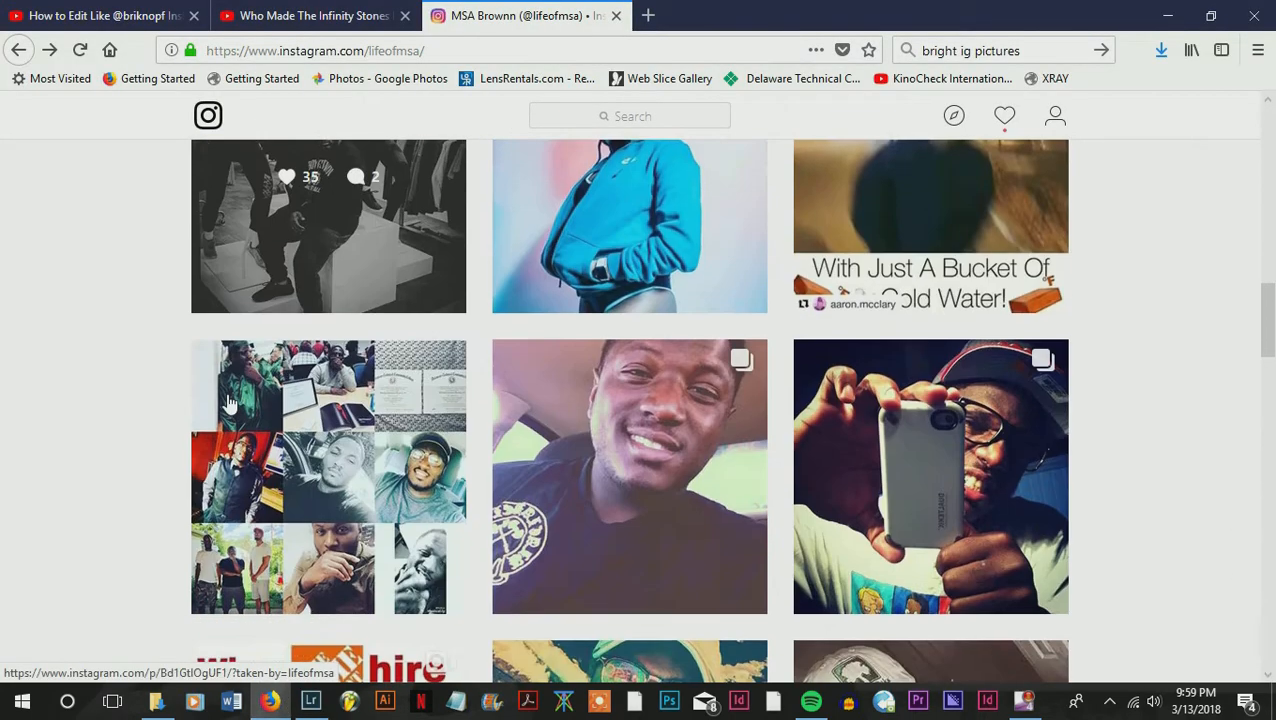
pyautogui.scroll(-5, 604, 370)
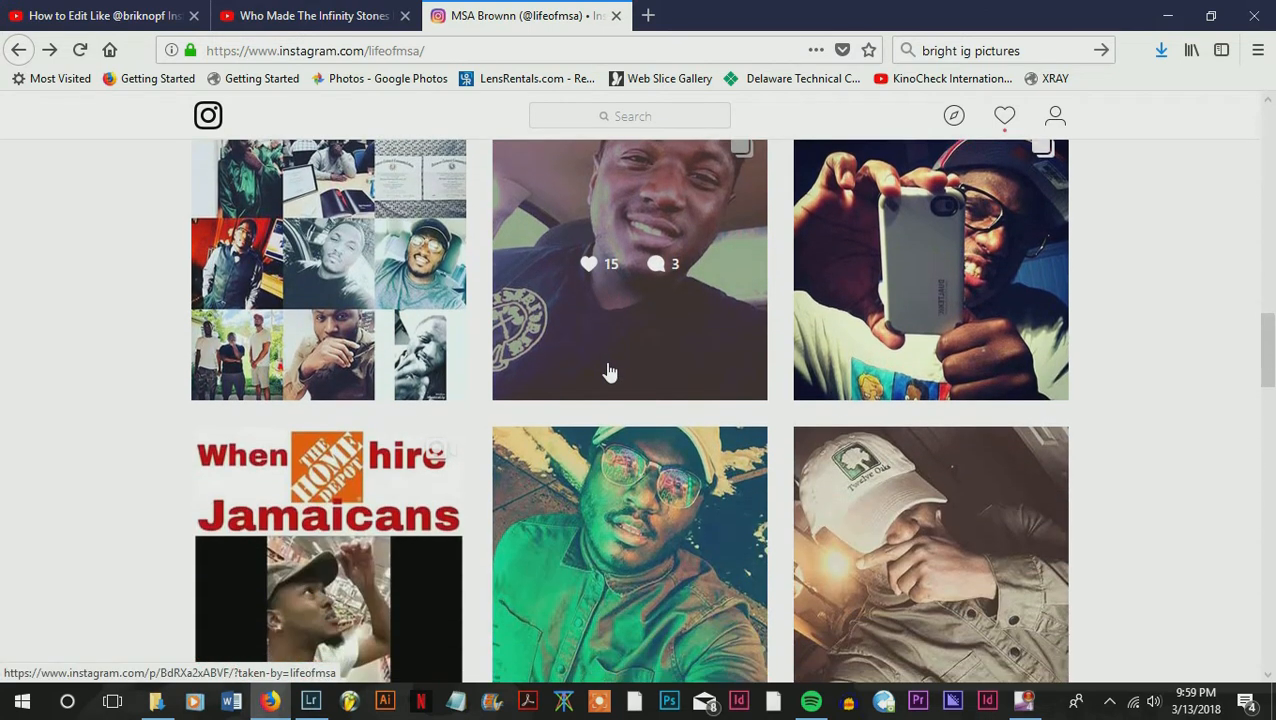
pyautogui.scroll(-10, 898, 457)
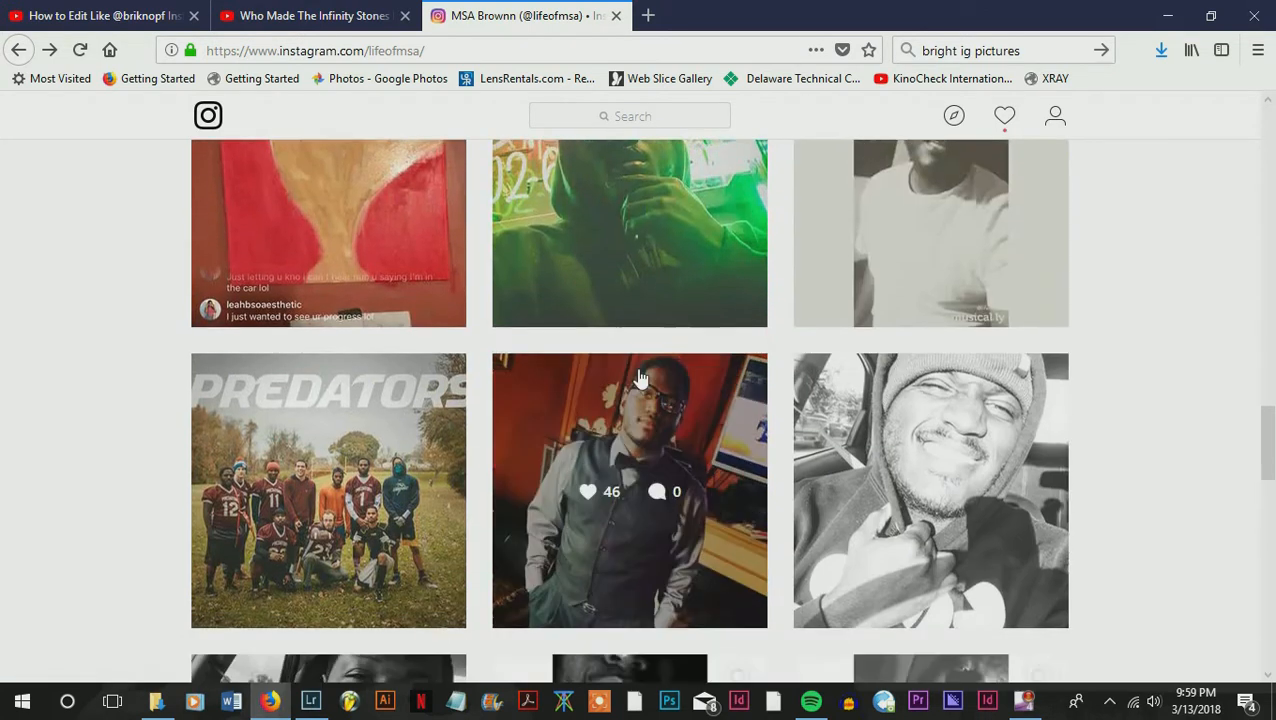
pyautogui.scroll(-8, 628, 405)
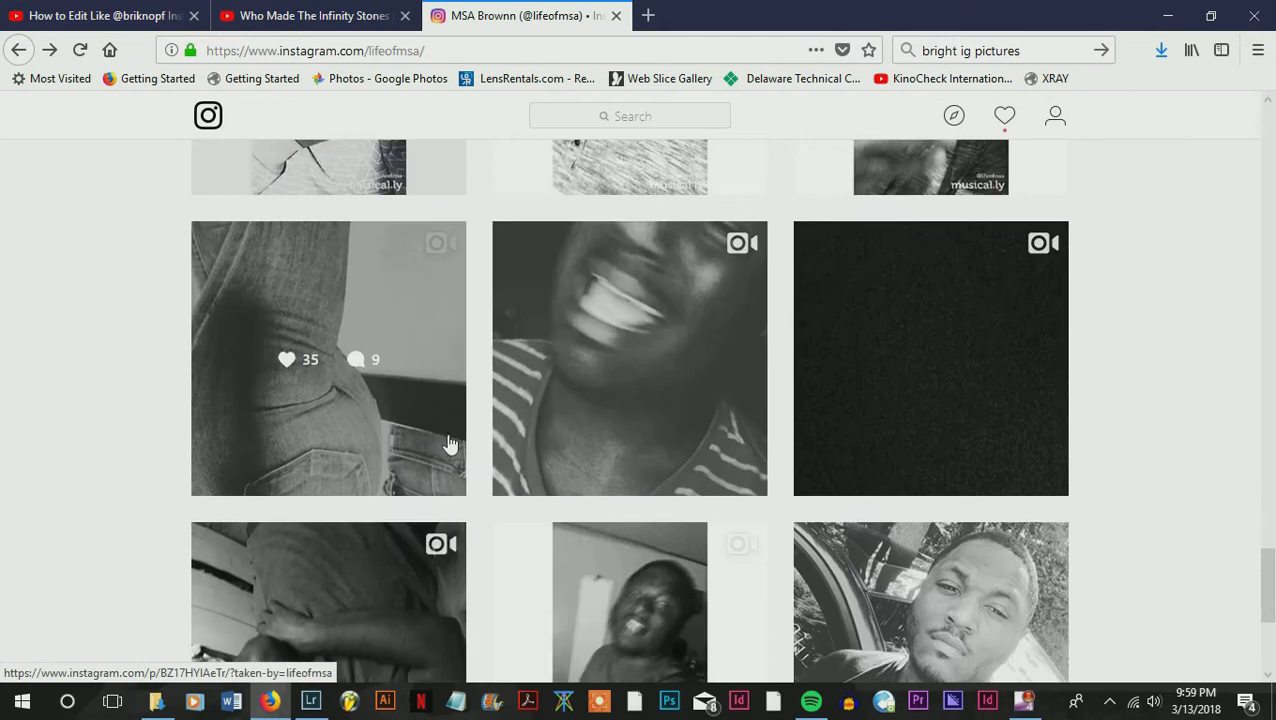
pyautogui.scroll(-2, 780, 476)
pyautogui.scroll(16, 850, 480)
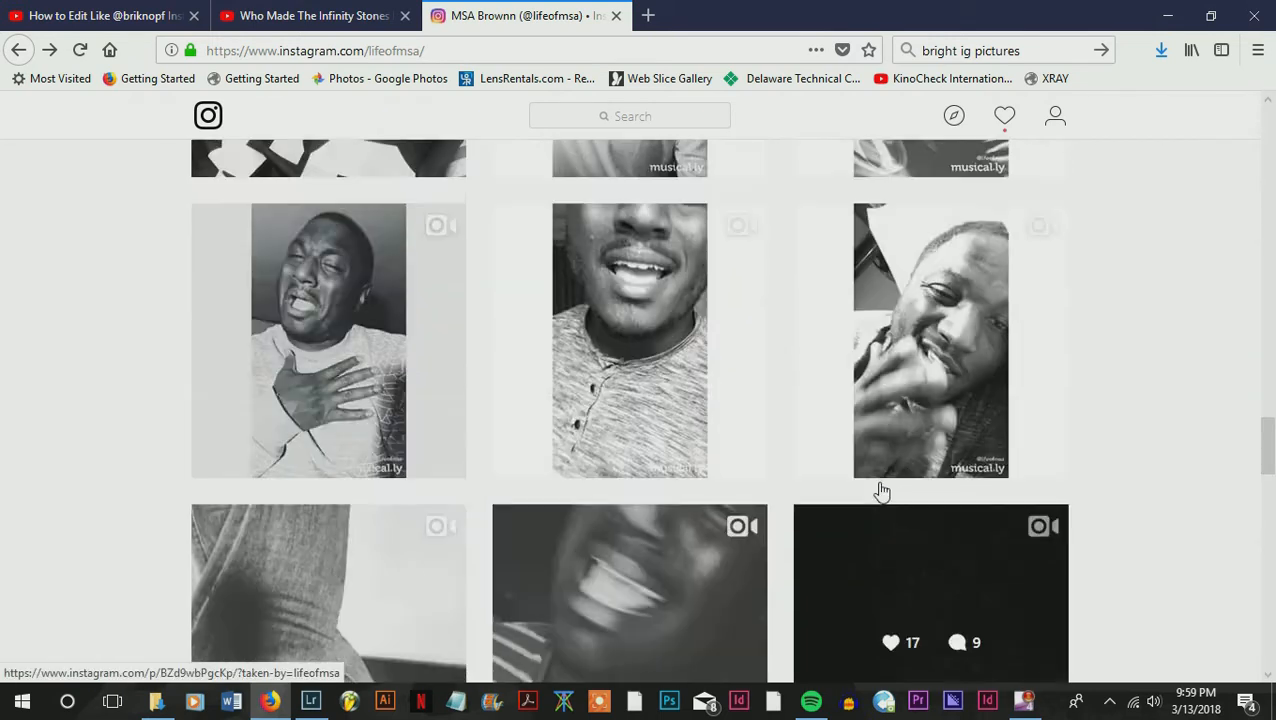
pyautogui.scroll(15, 882, 490)
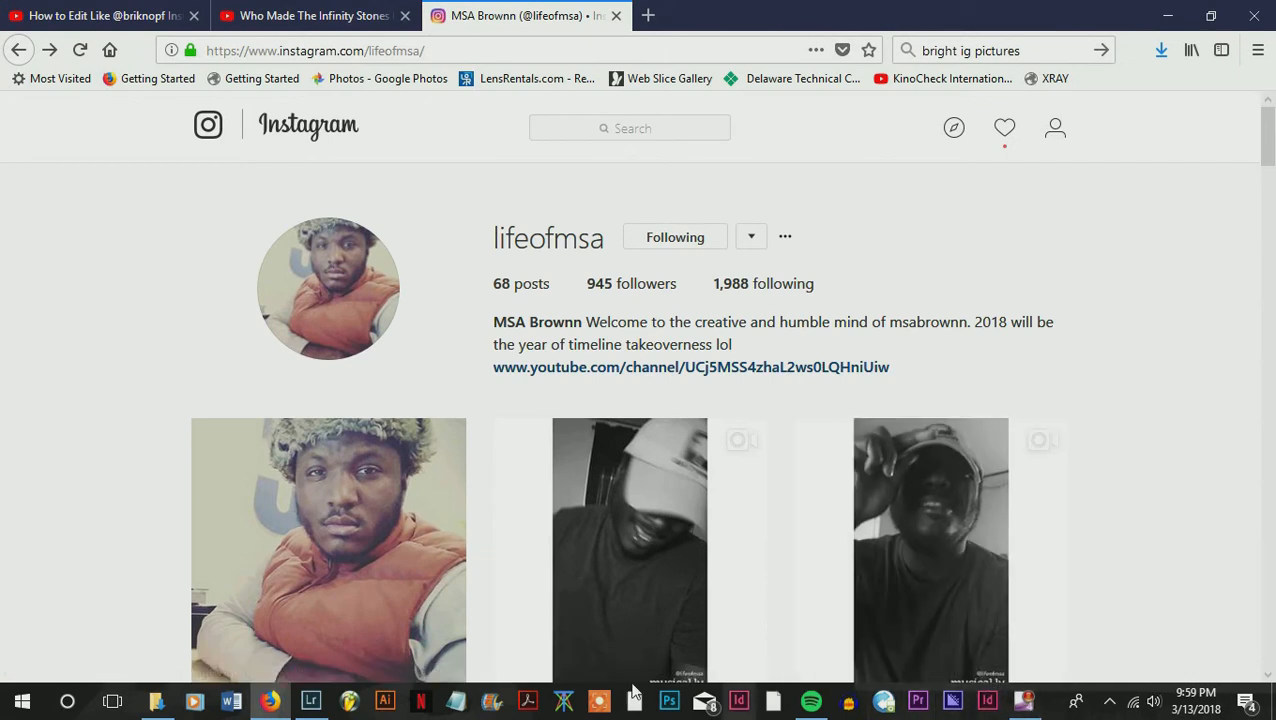
# Return to Lightroom and compare the original and edited portrait side by side in the Before & After view.
pyautogui.click(305, 703)
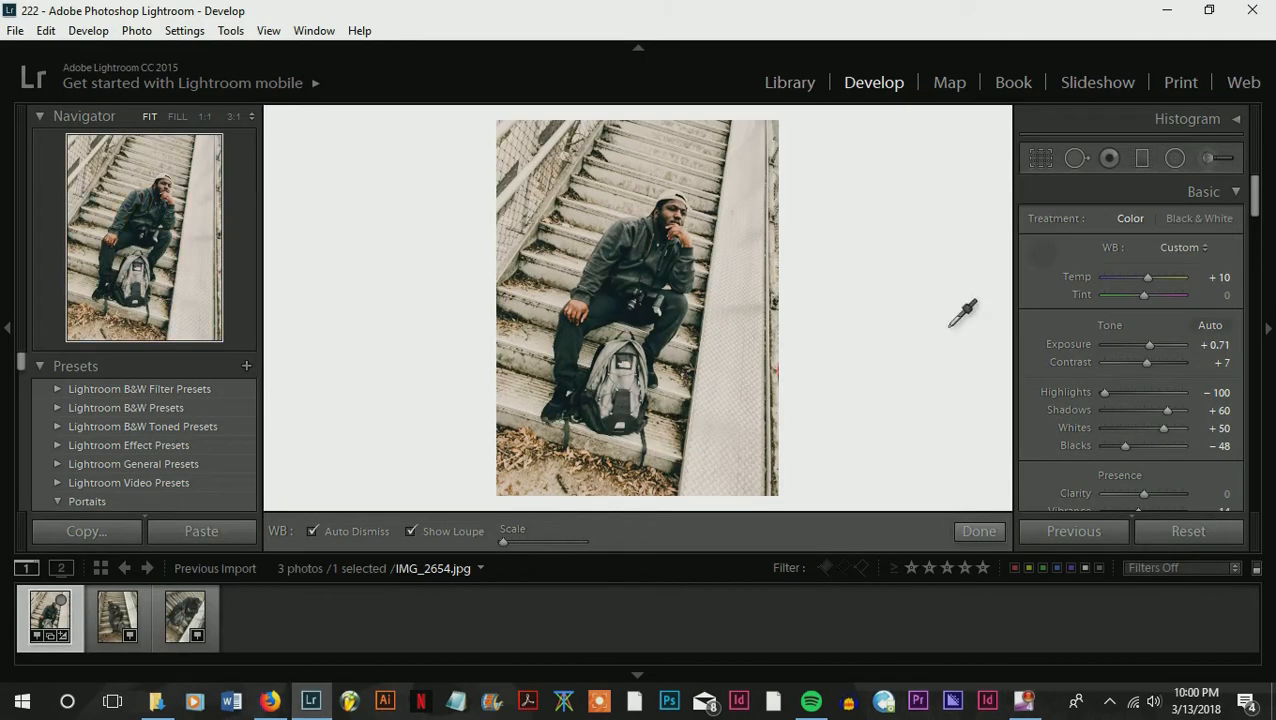
pyautogui.press('y')
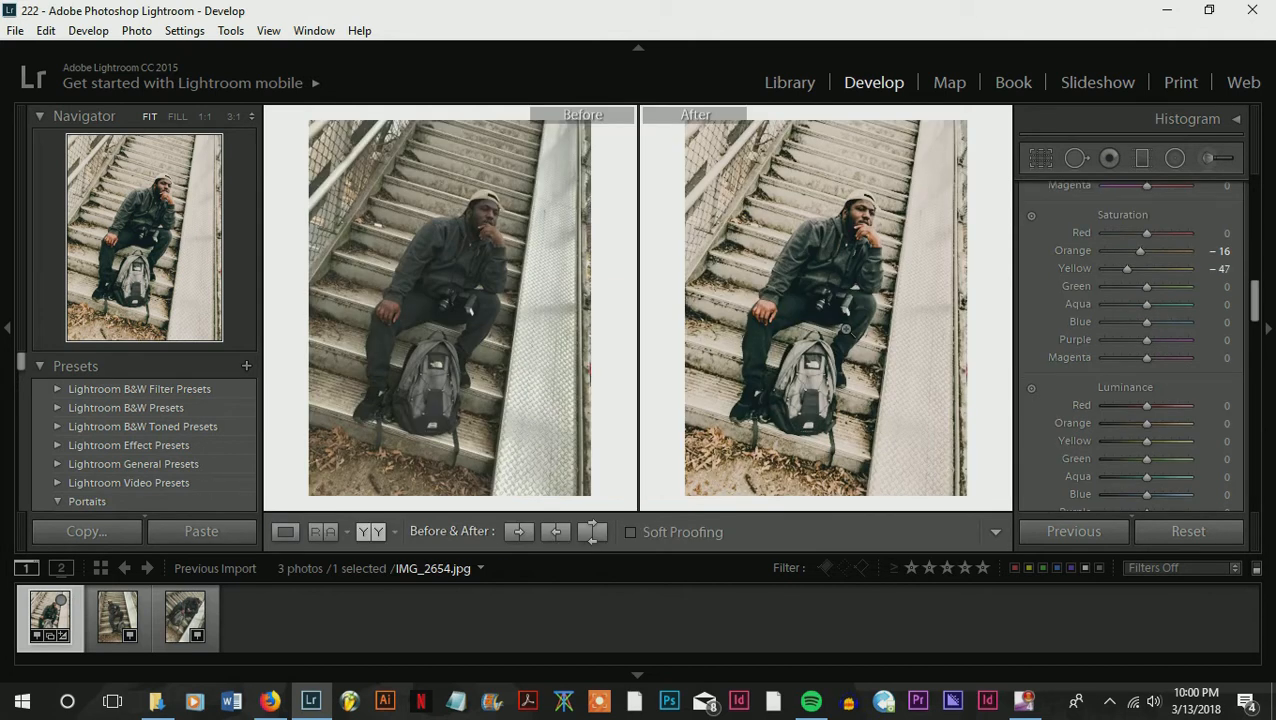